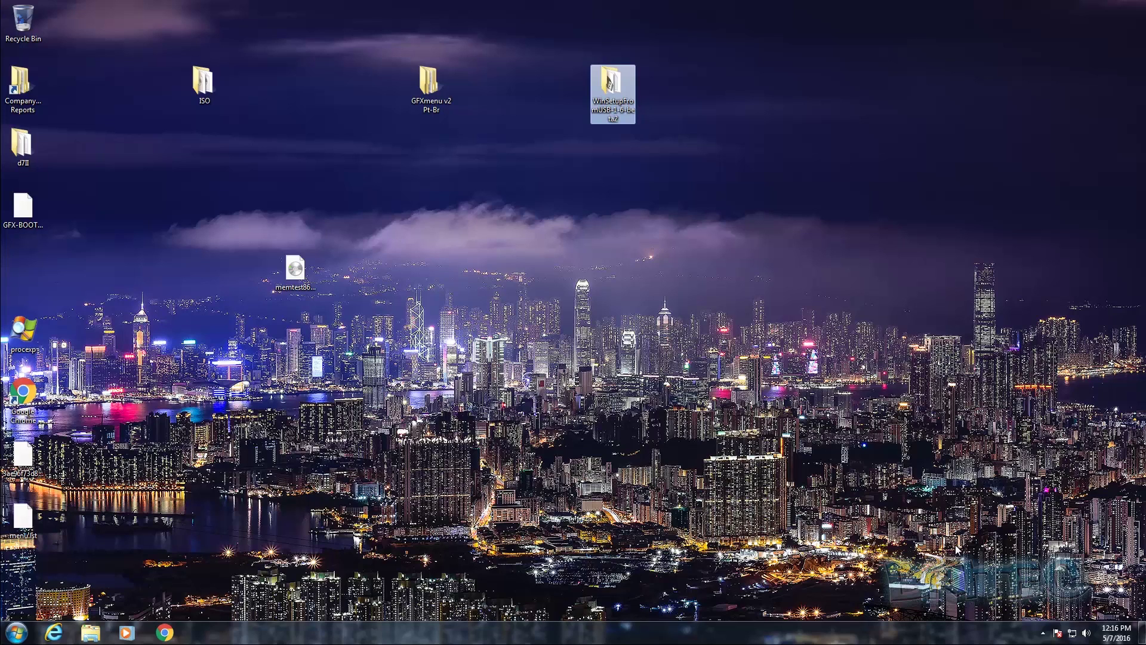
Clear the desktop selection and open the ISO folder to view its ten disc images.
click(659, 359)
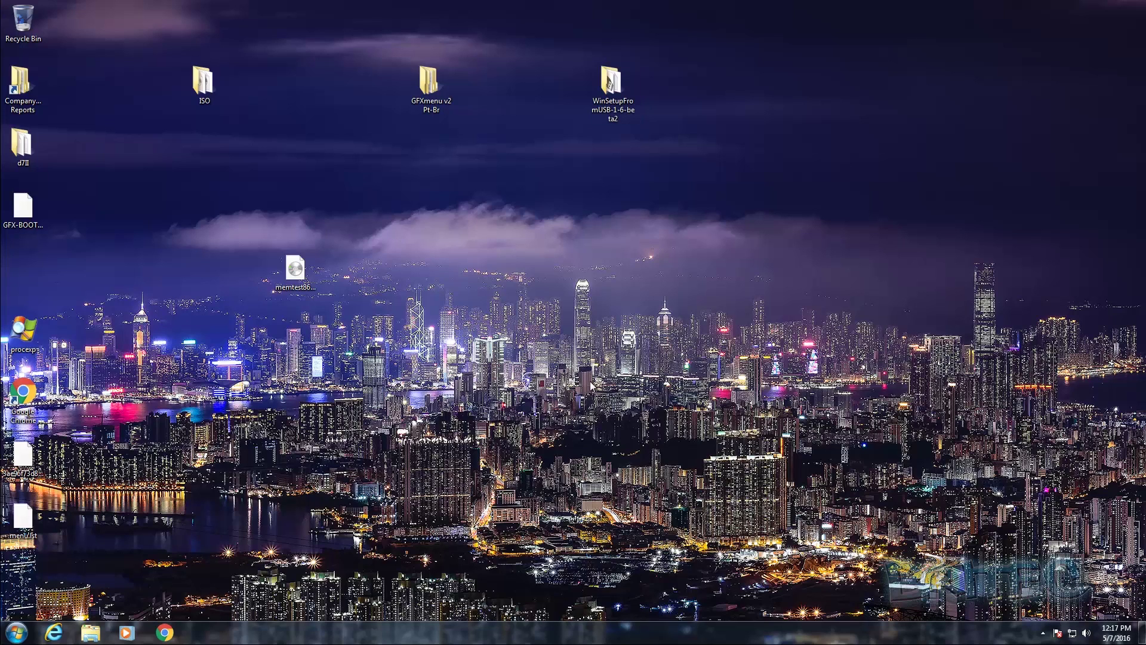
double_click(203, 83)
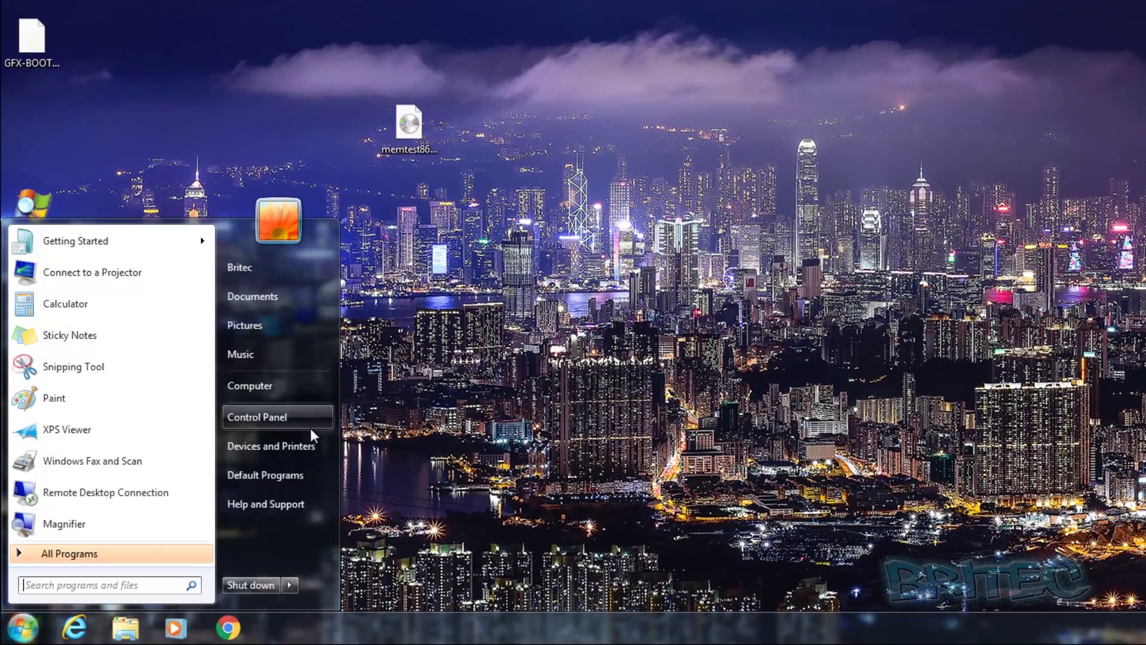
Check the free space on Multiboot (E:) in Computer, then close the drives window.
click(295, 392)
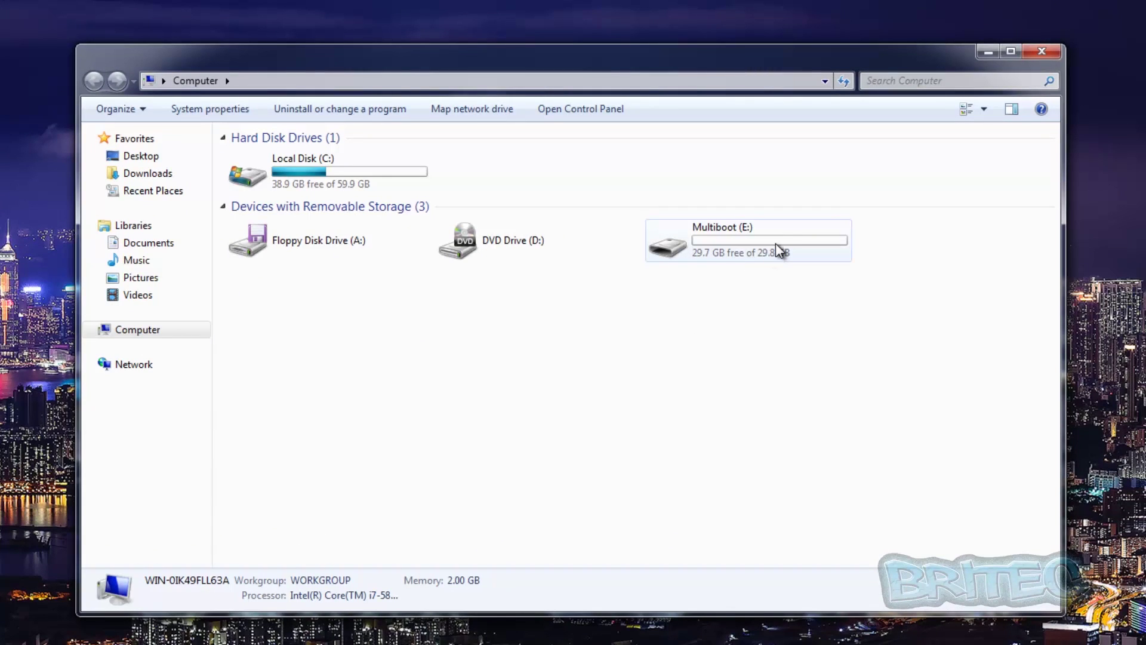
mouse_move(776, 244)
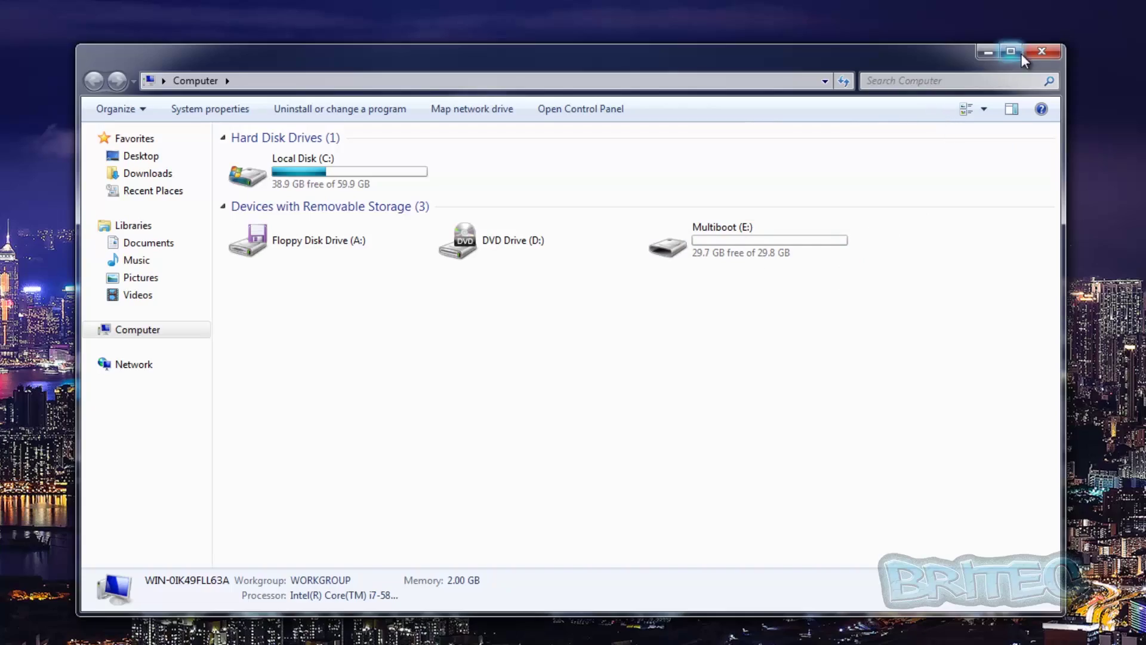
click(1042, 51)
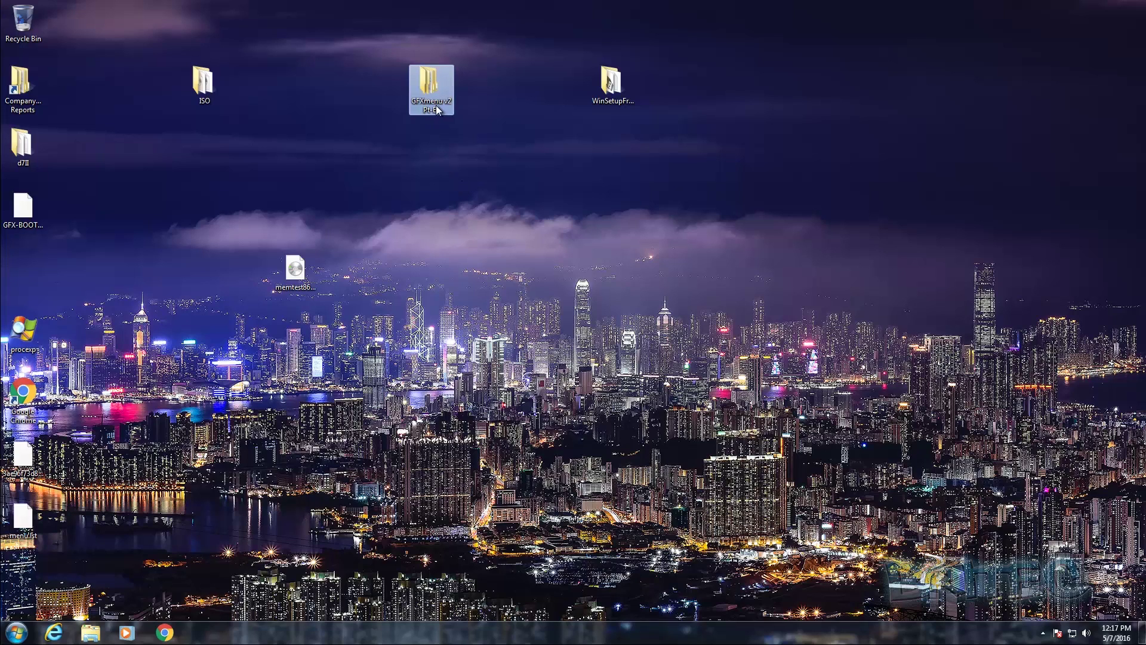
Launch WinSetupFromUSB_1-6_x64 from its beta2 folder, approving the UAC prompt.
mouse_move(437, 109)
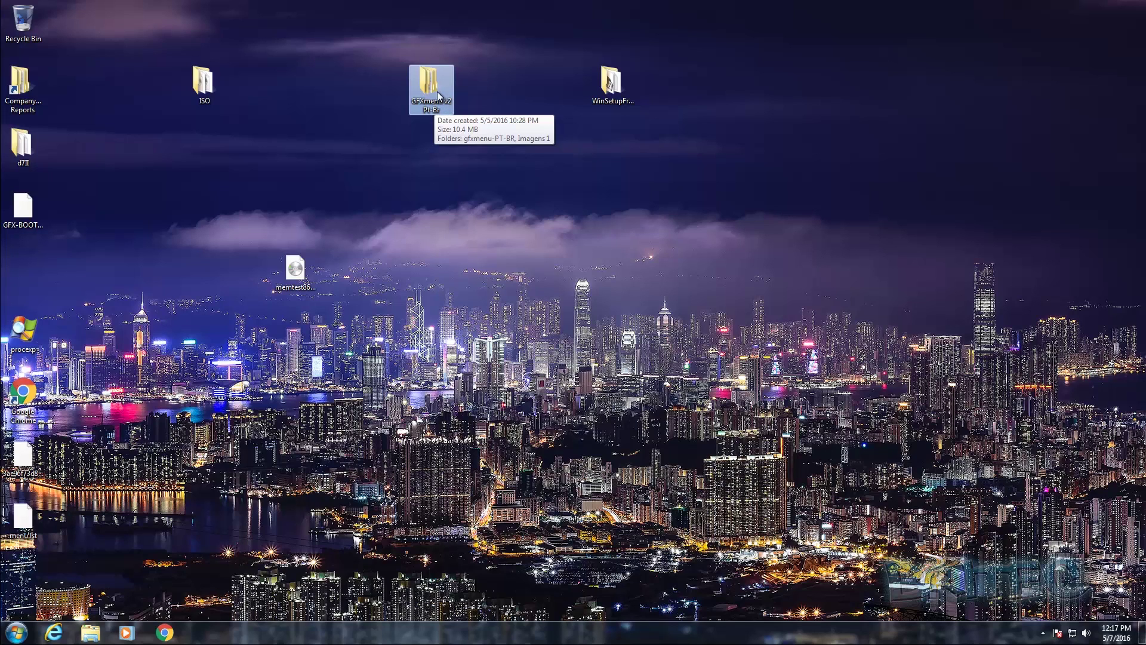
double_click(594, 93)
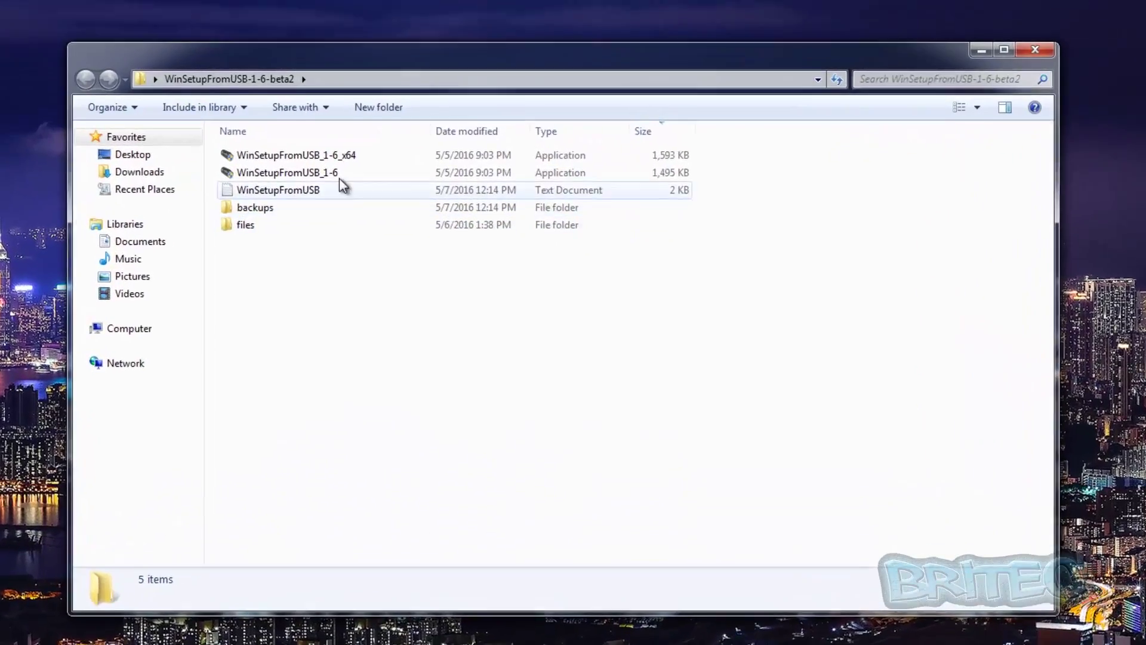
click(391, 249)
double_click(335, 142)
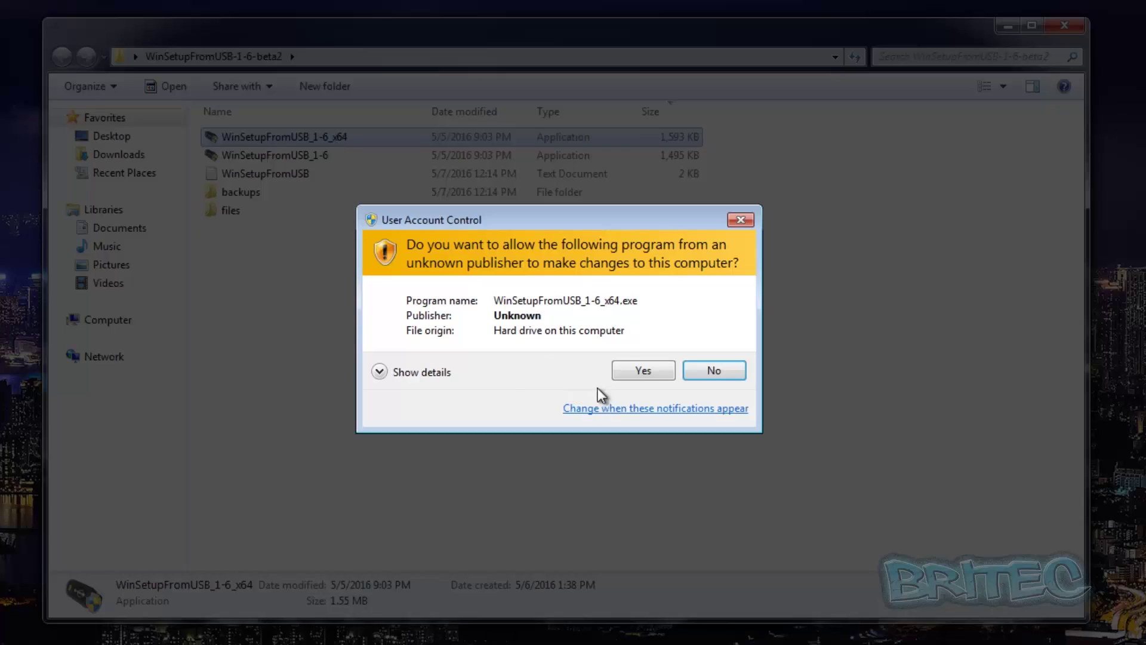
click(643, 370)
click(1050, 29)
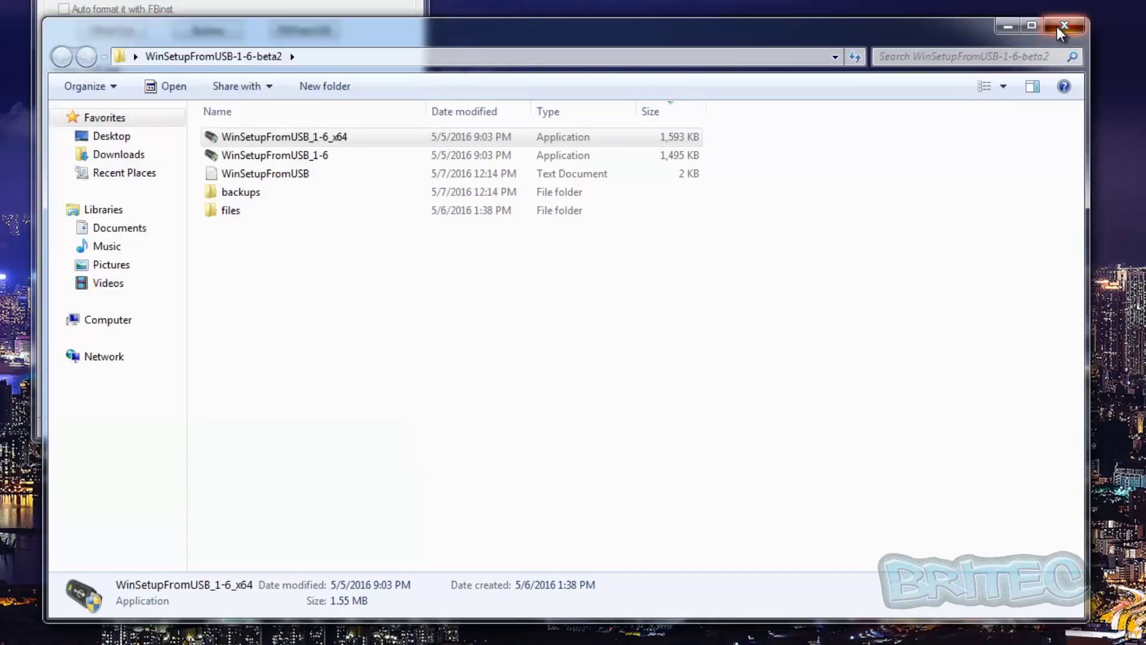
click(1061, 27)
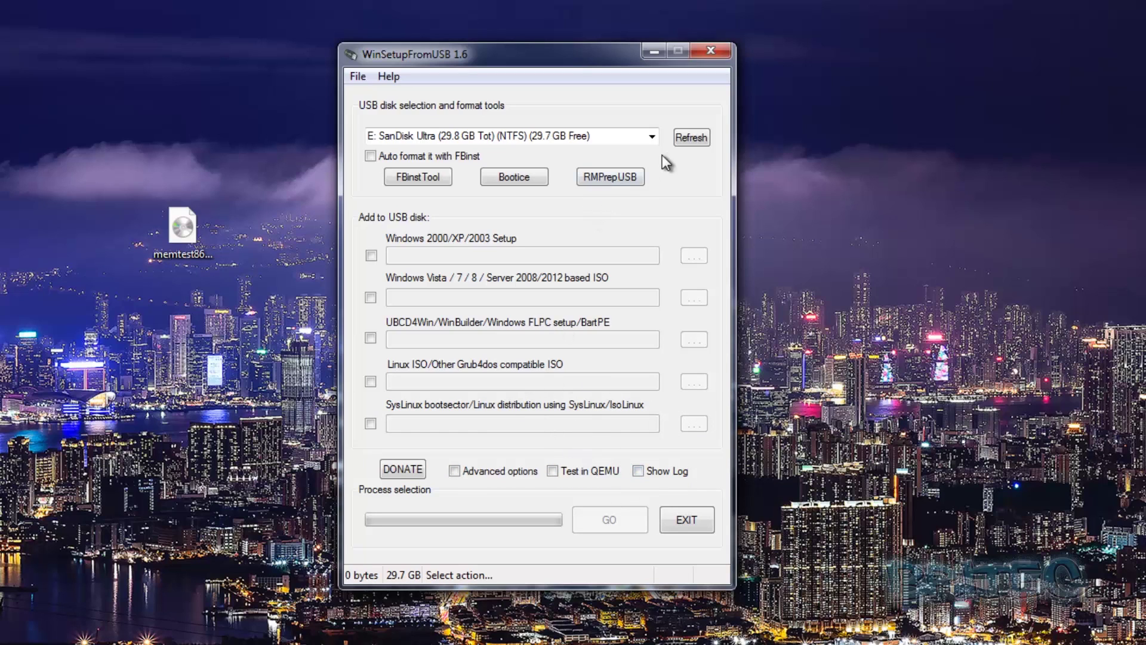
Launch RMPrepUSB from WinSetupFromUSB for the SanDisk Ultra Multiboot drive.
click(614, 177)
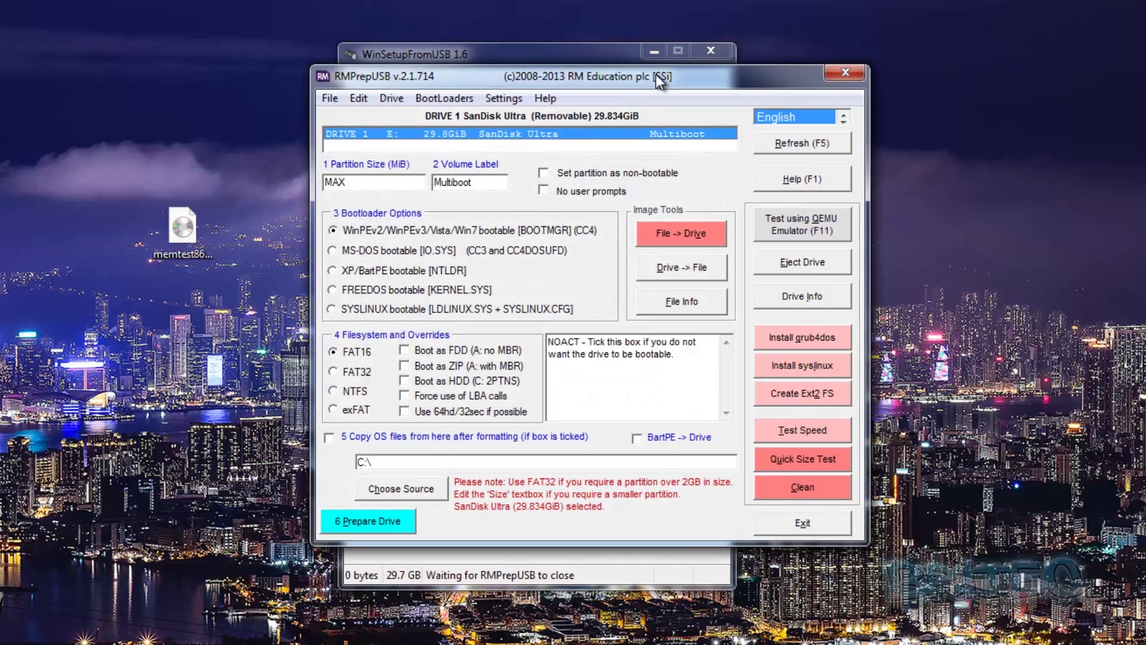
Choose NTFS and Boot as HDD (C: 2PTNS) in RMPrepUSB, then start Prepare Drive.
drag(654, 71, 598, 83)
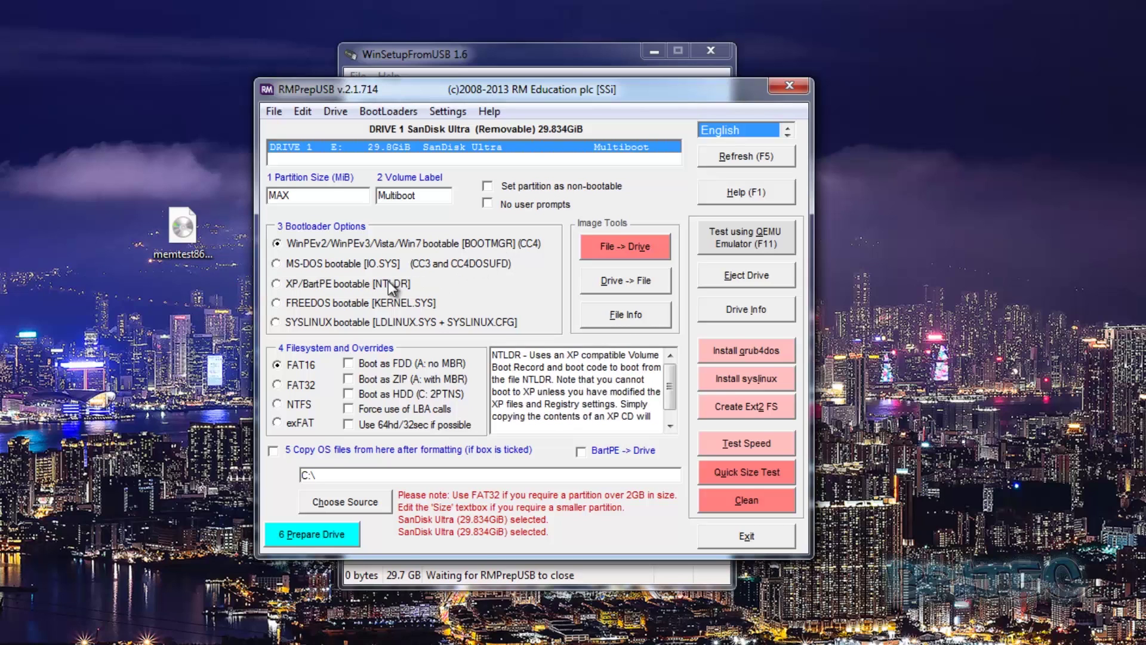
click(276, 403)
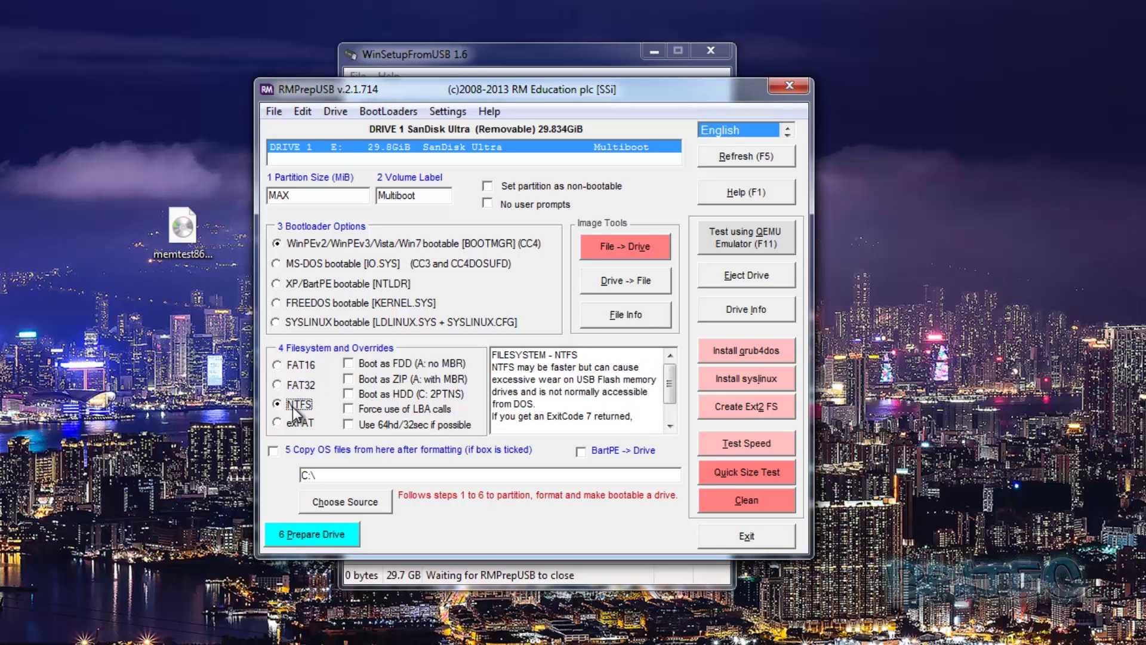
click(349, 394)
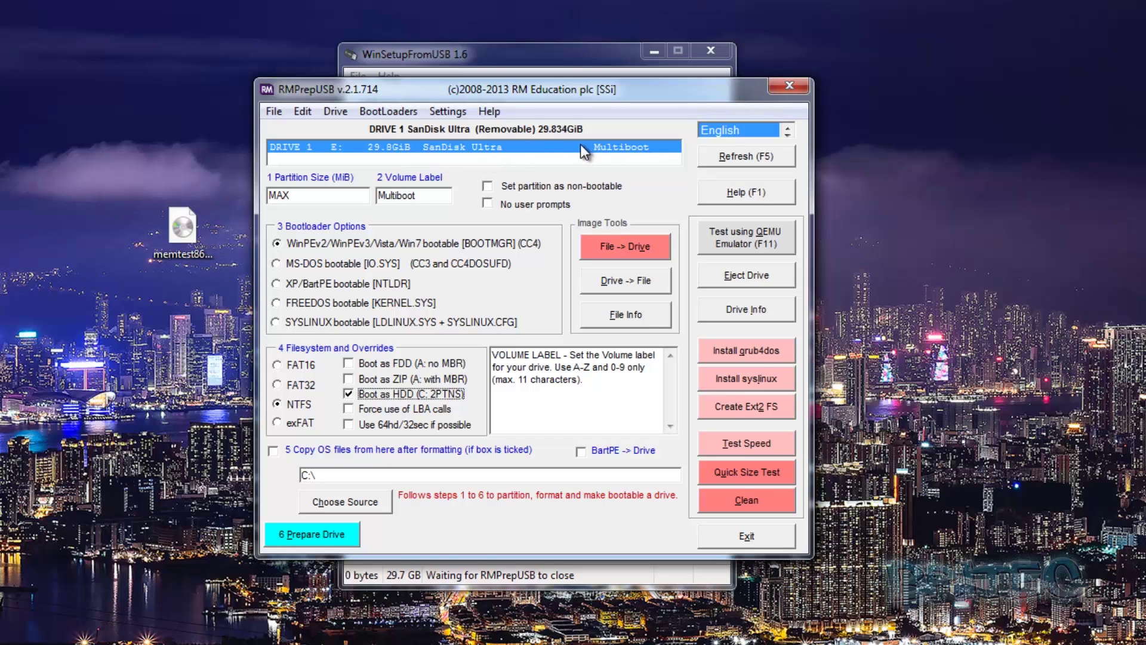
click(339, 535)
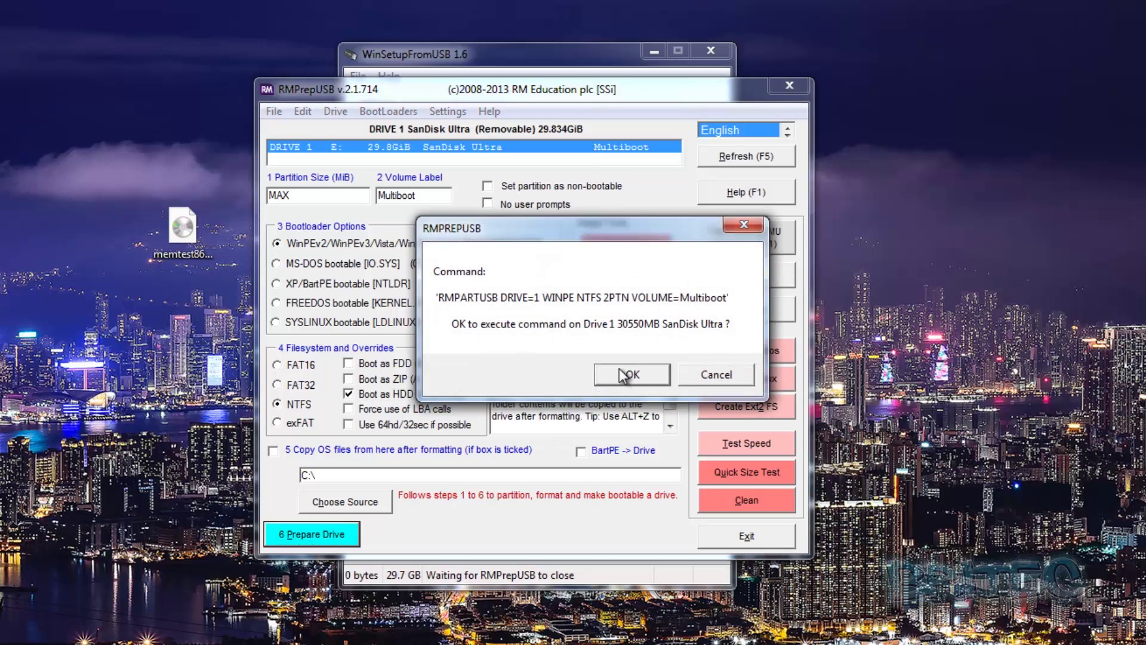
Confirm the RMPARTUSB NTFS 2PTN command and the erase warning to format the SanDisk drive.
click(619, 371)
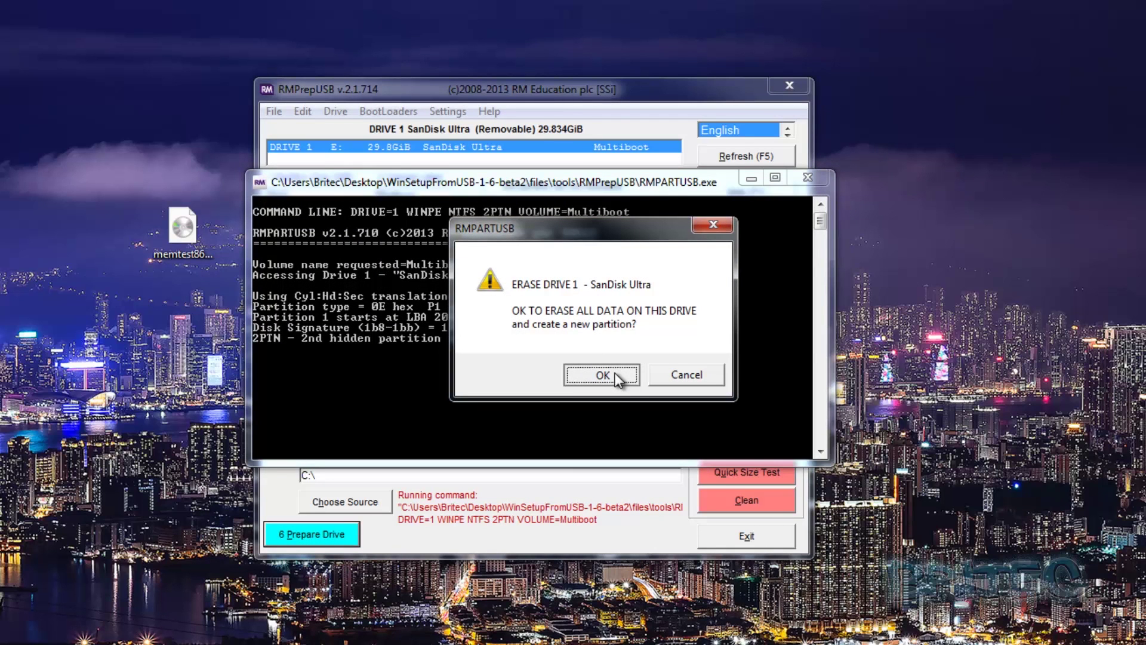
click(615, 375)
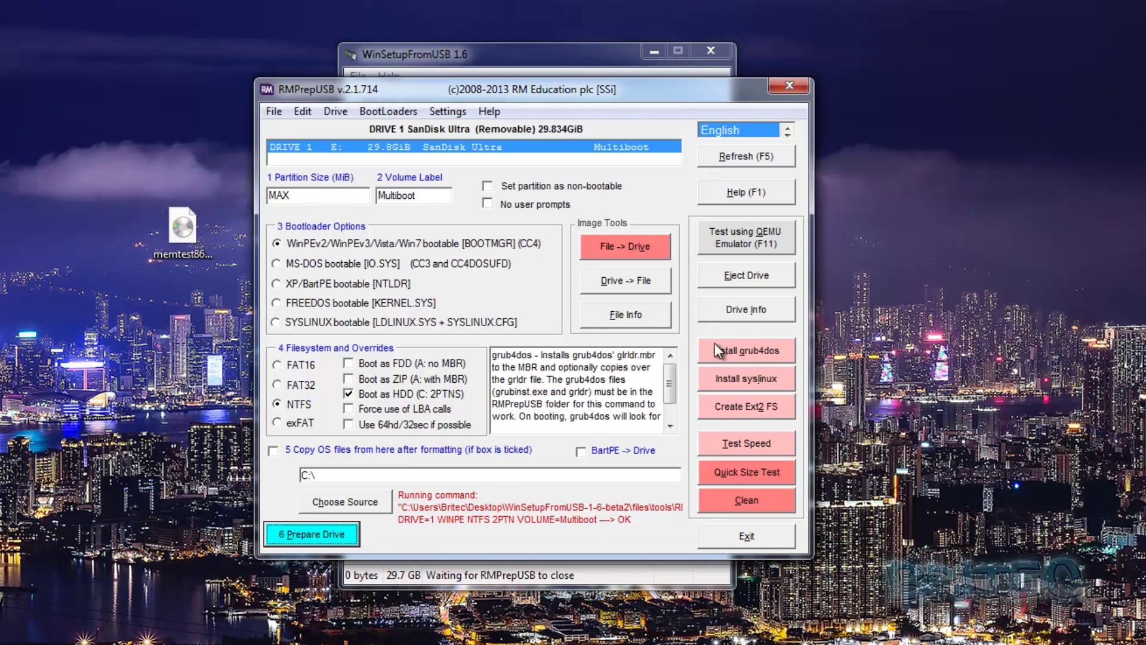
Install grub4dos to the drive's MBR, copy grldr to E:, and close RMPrepUSB.
click(751, 352)
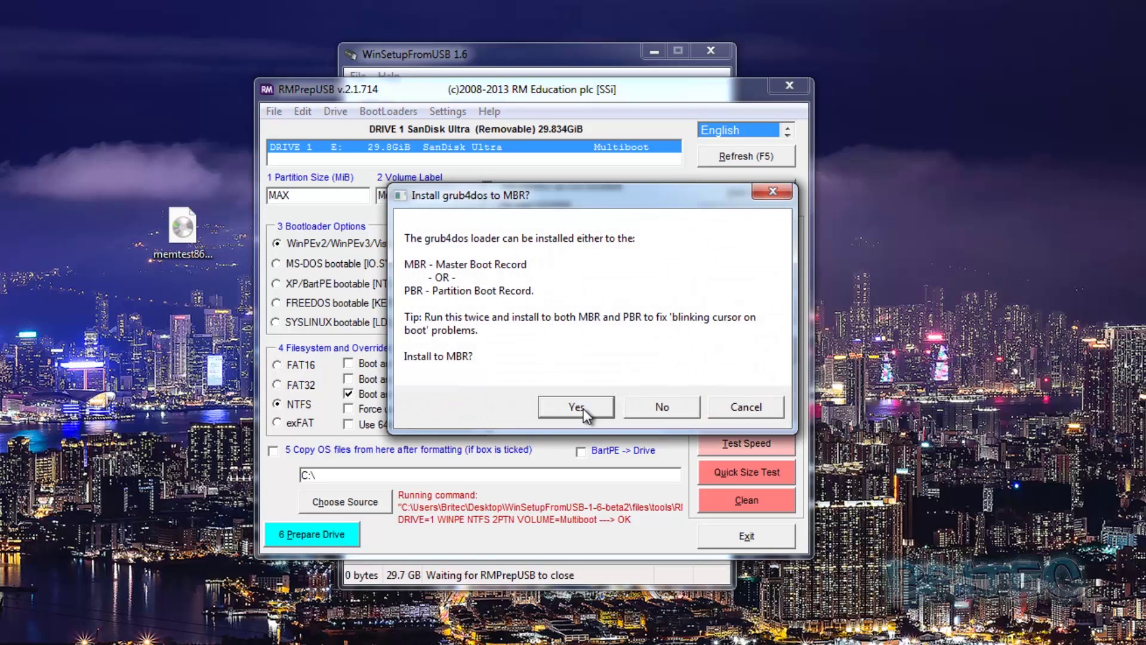
click(577, 407)
click(603, 371)
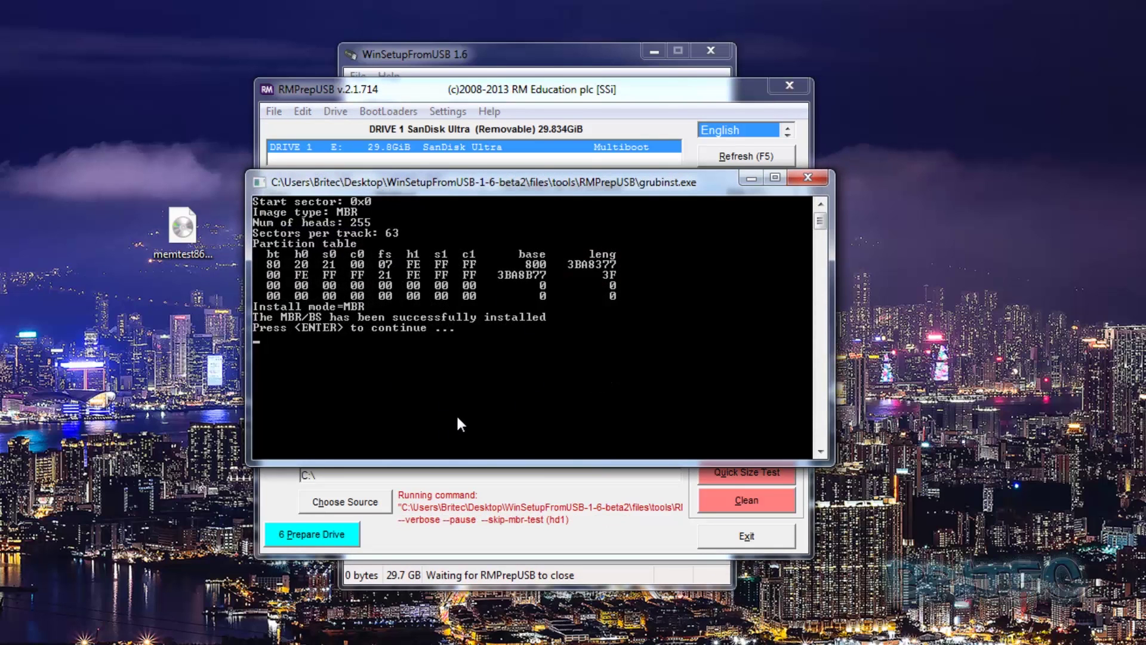
key(Return)
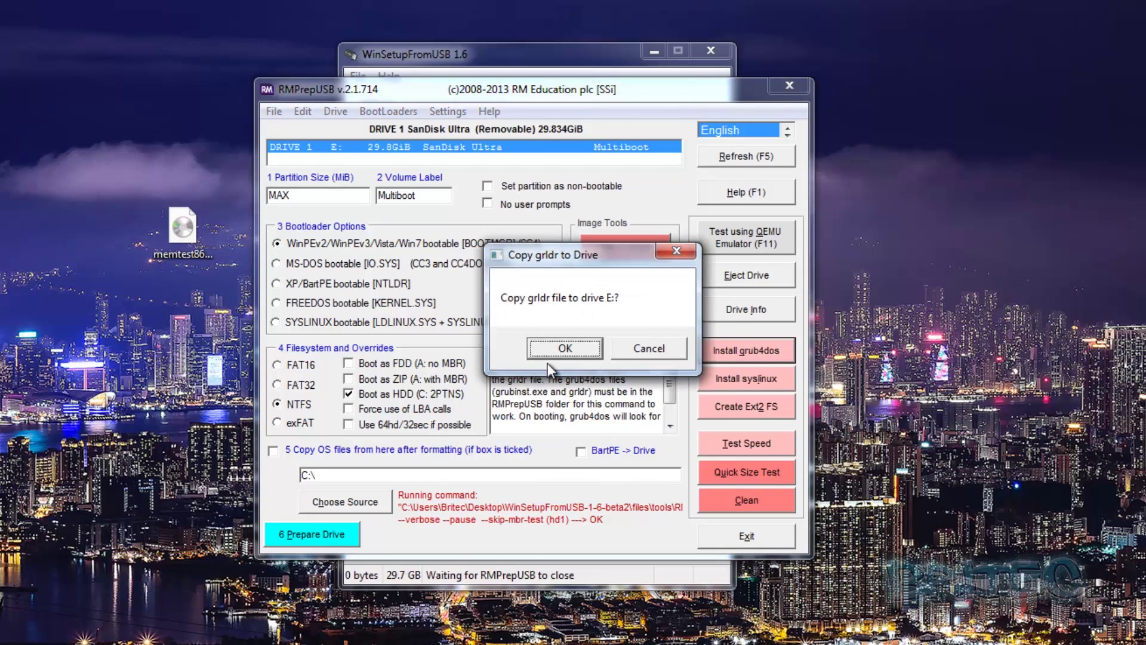
click(556, 349)
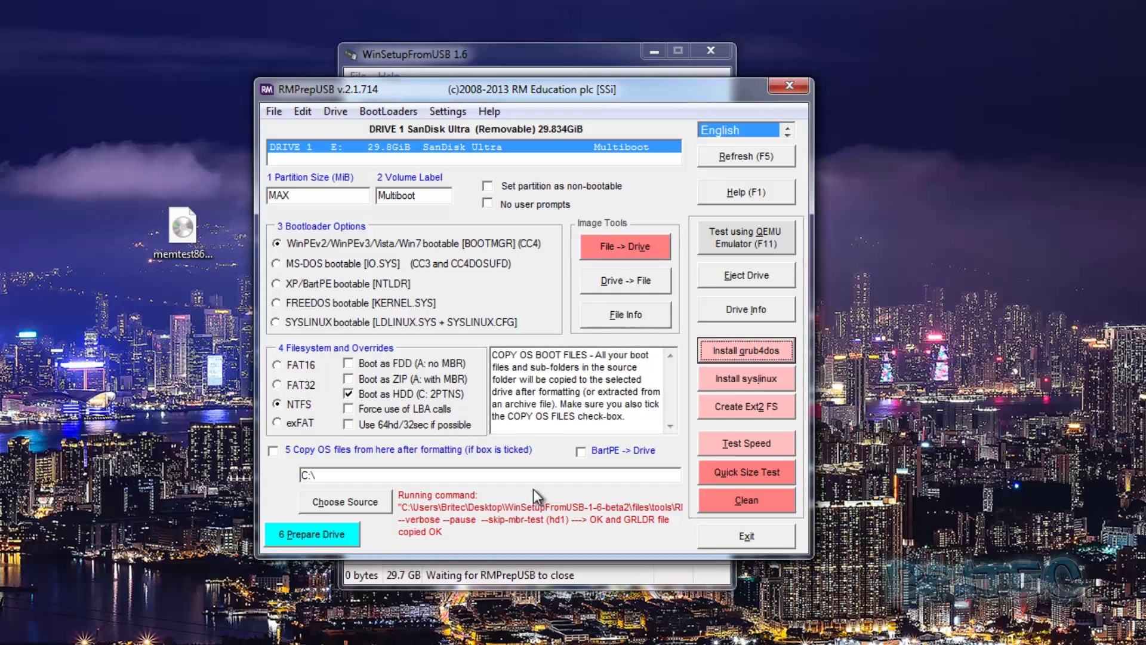
click(796, 86)
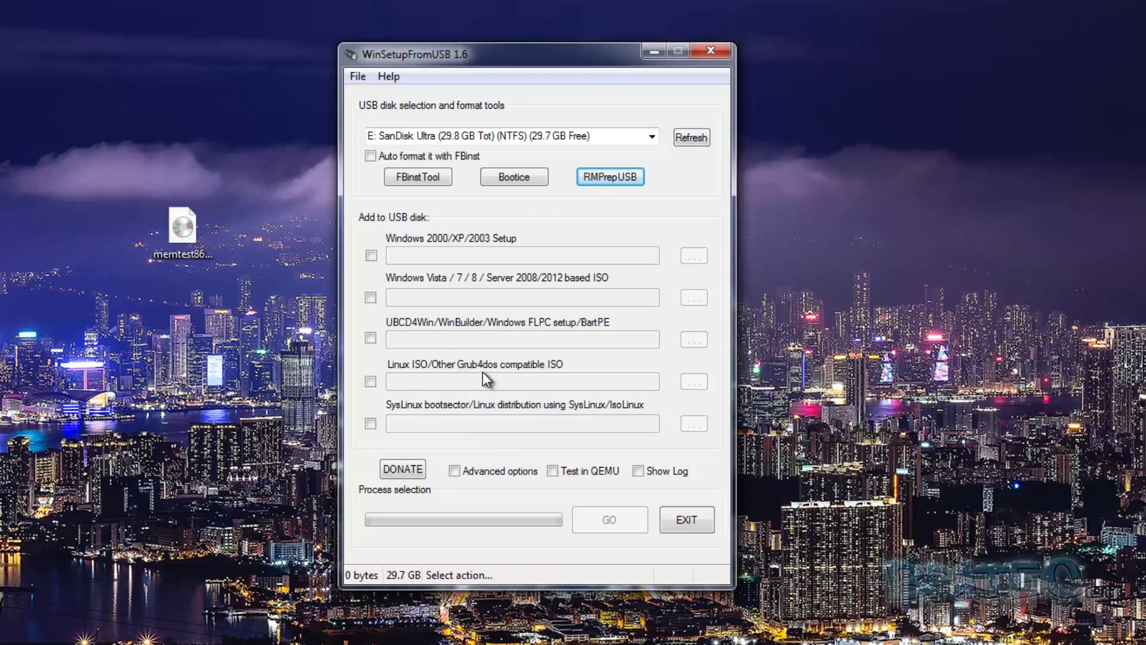
Add AcronisBootableMedia.iso as a Linux ISO/Other Grub4dos source, keeping its default menu name.
click(370, 381)
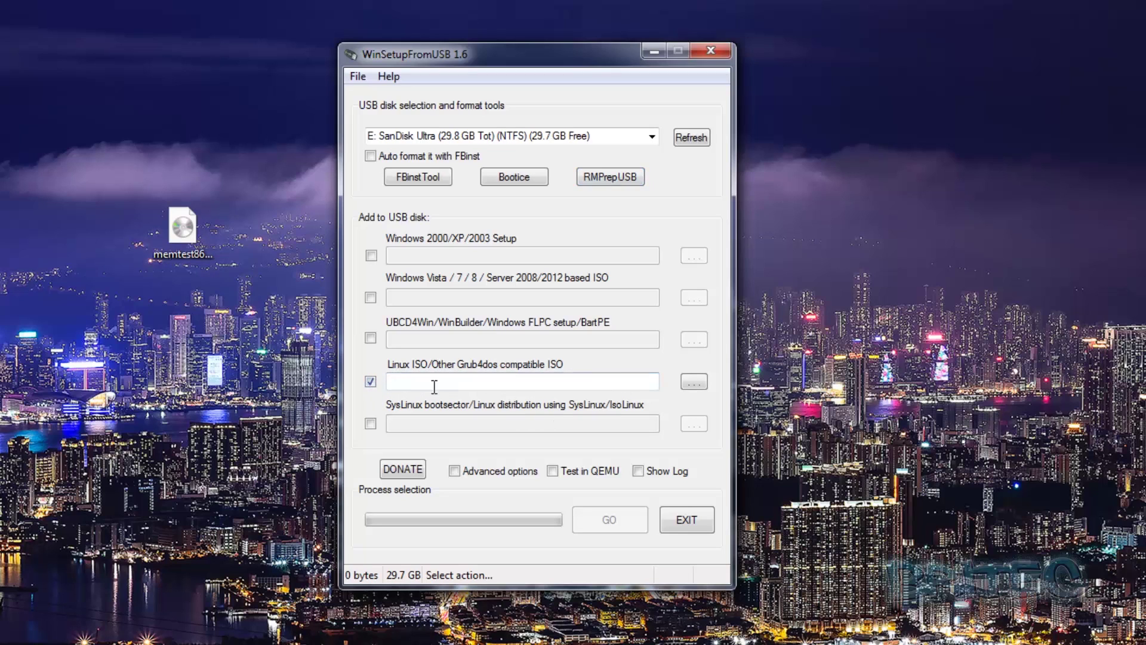
click(693, 382)
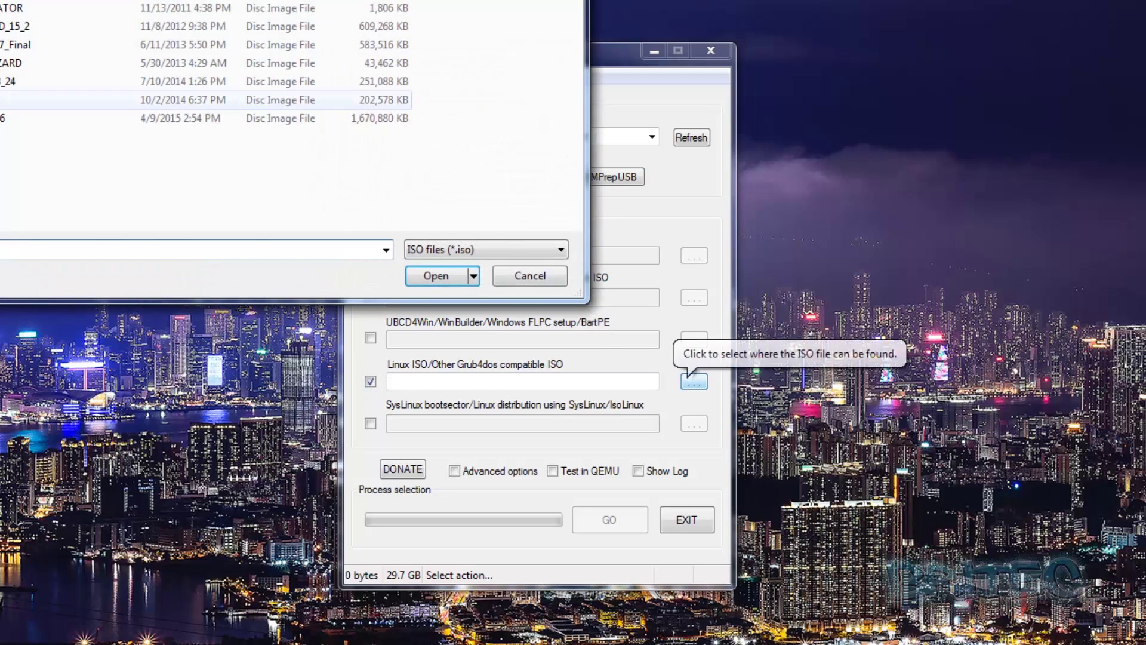
drag(245, 0, 604, 70)
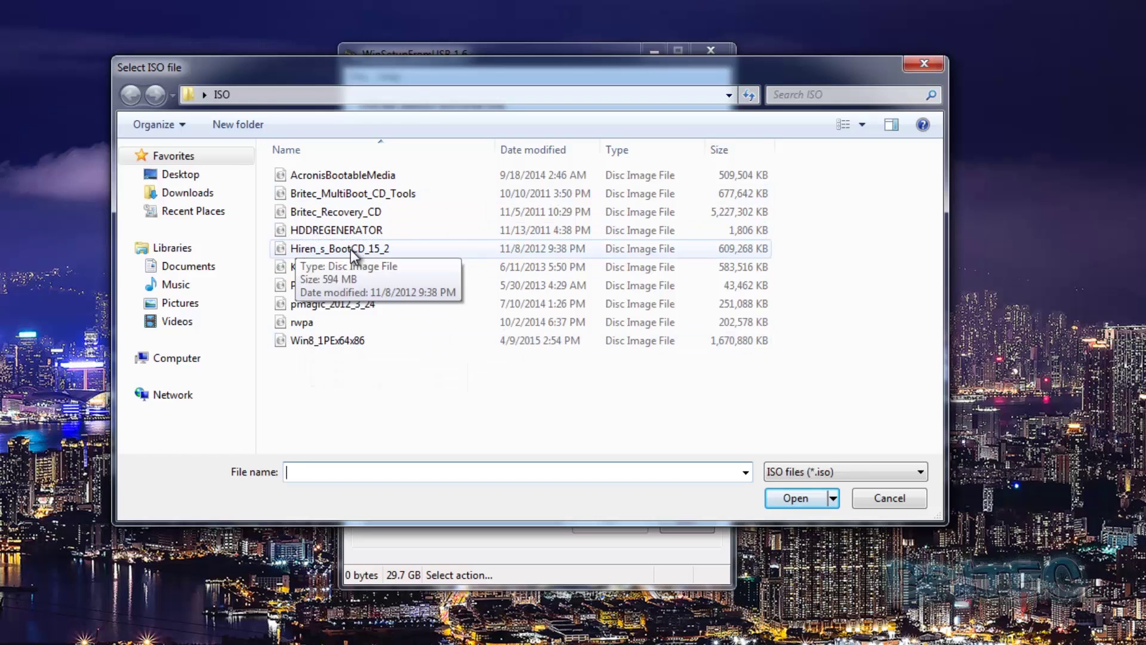
click(379, 175)
click(794, 499)
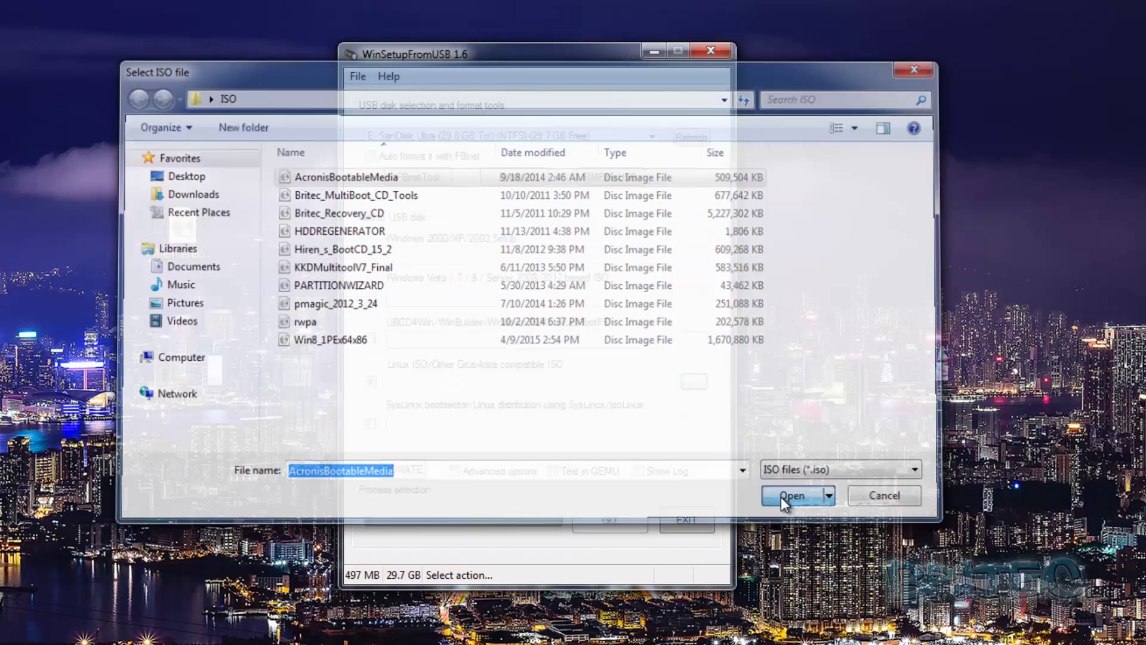
drag(204, 203, 529, 316)
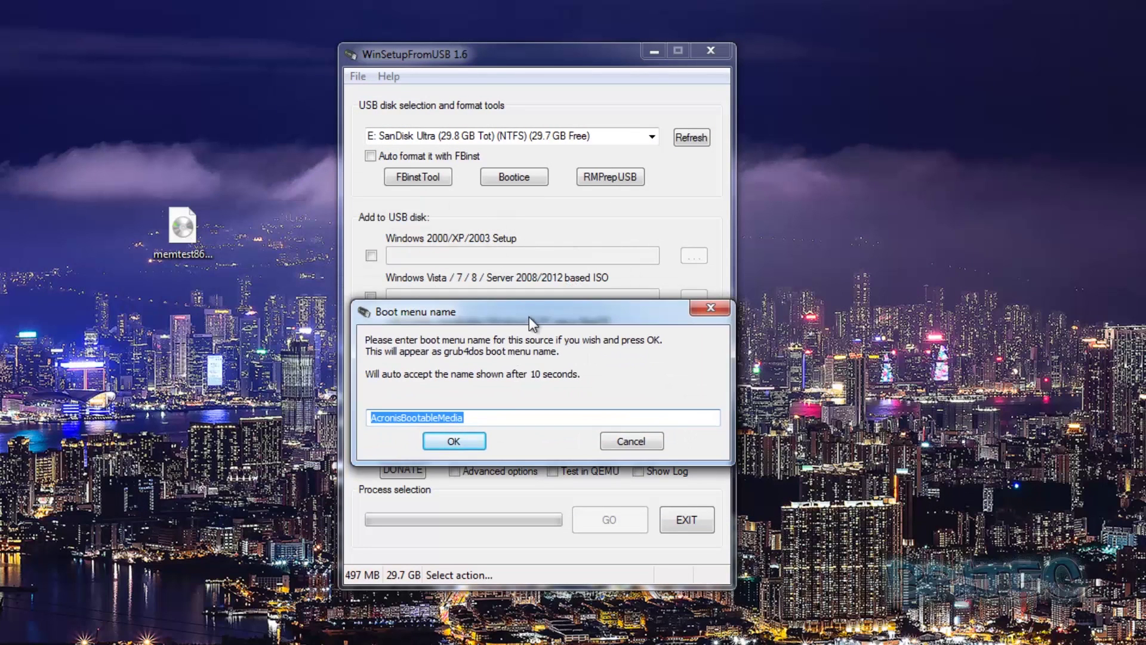
click(452, 444)
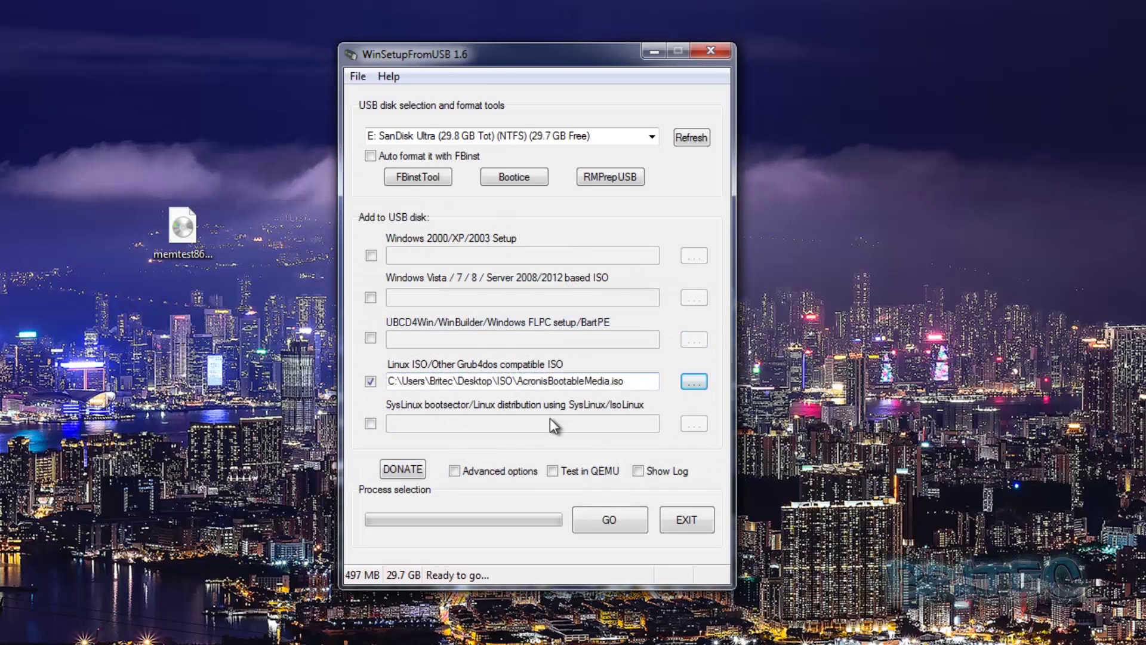
Run GO to copy the Acronis ISO to drive E: and dismiss Job done.
click(596, 518)
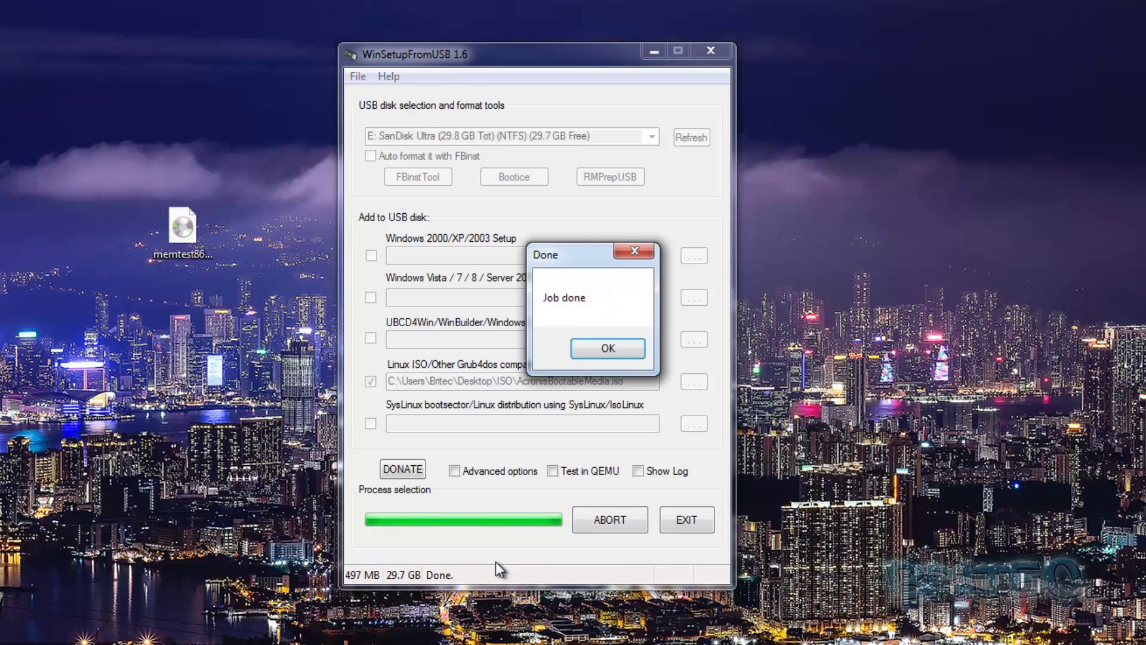
click(615, 351)
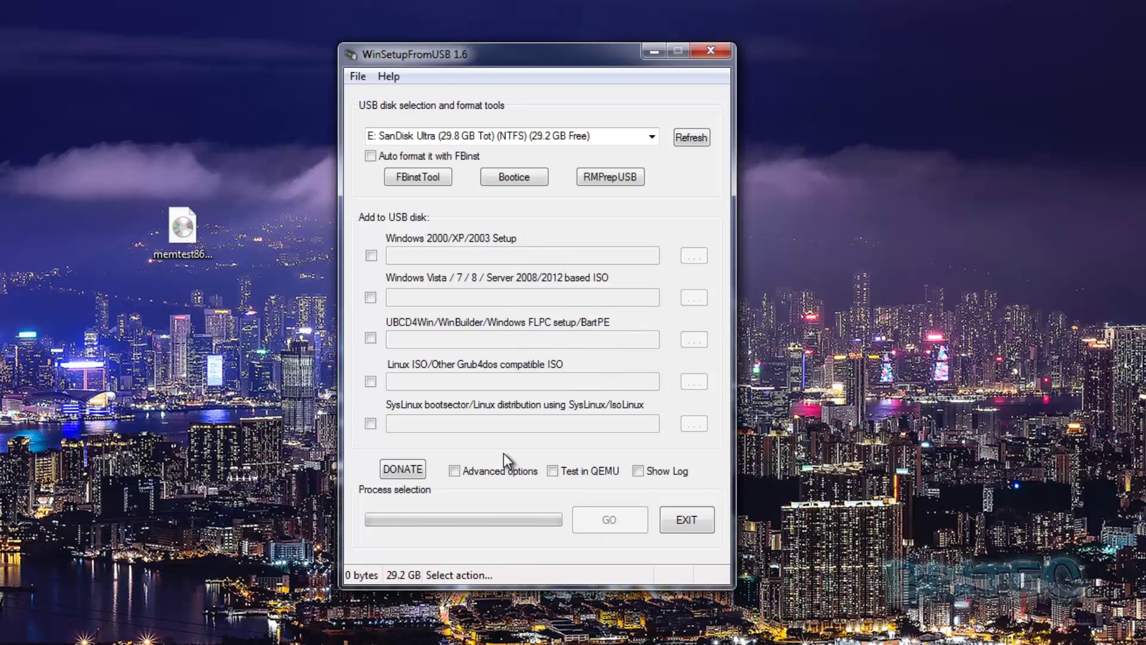
Add Hiren_s_BootCD_15_2.iso as a Grub4dos source with its default menu name and run GO.
click(371, 382)
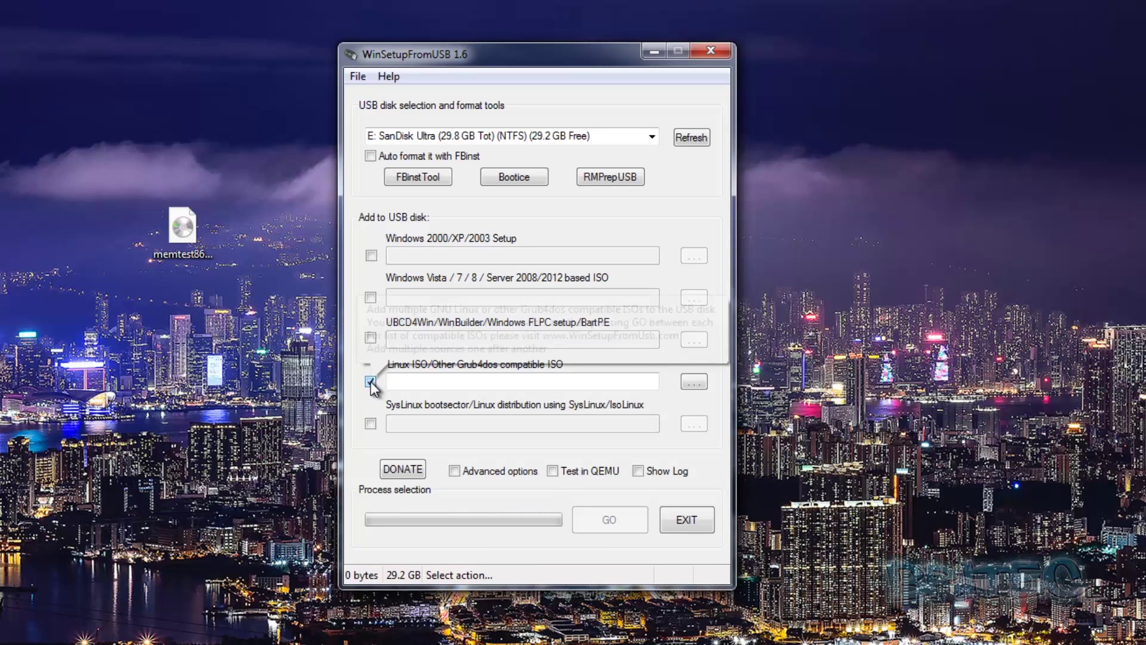
mouse_move(370, 385)
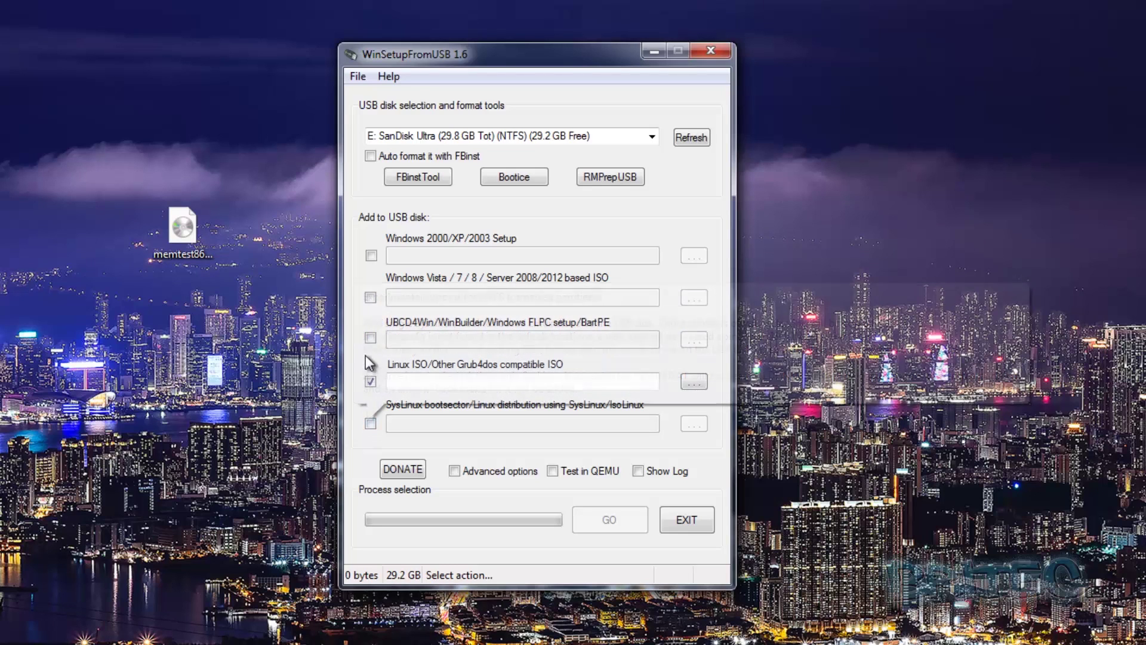
mouse_move(373, 297)
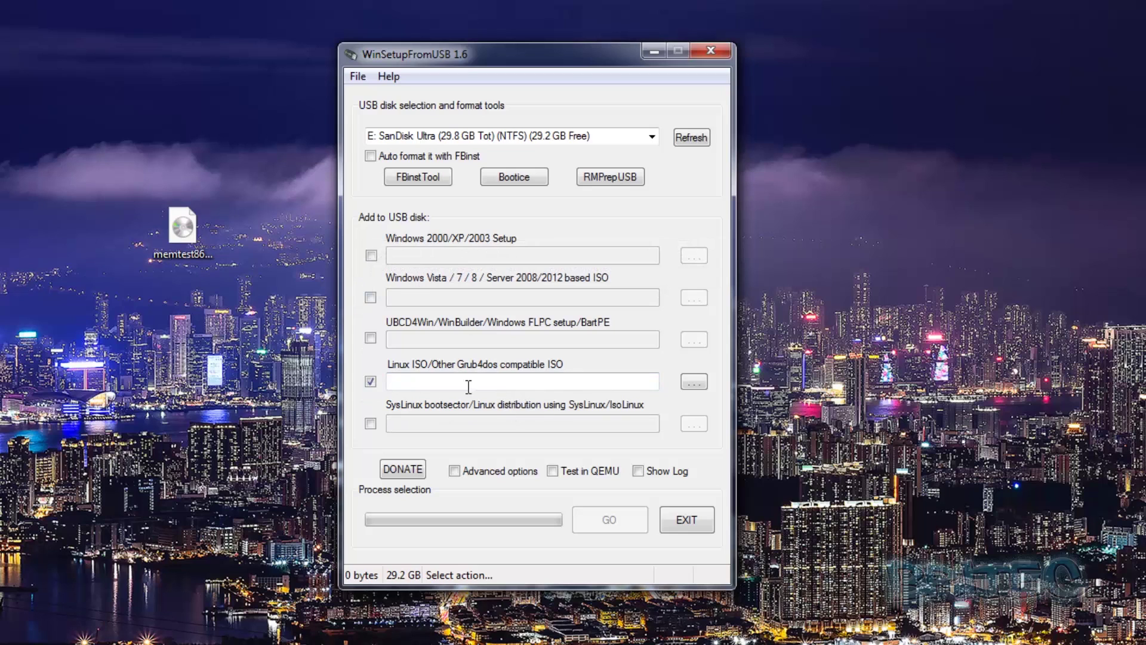
click(693, 381)
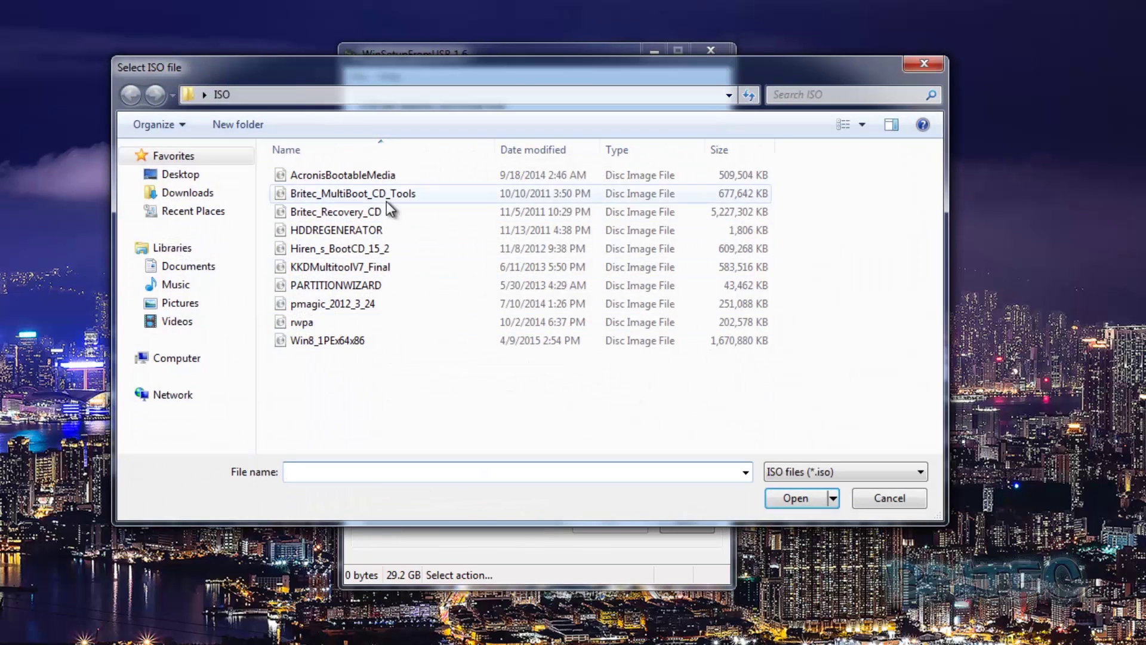
click(370, 249)
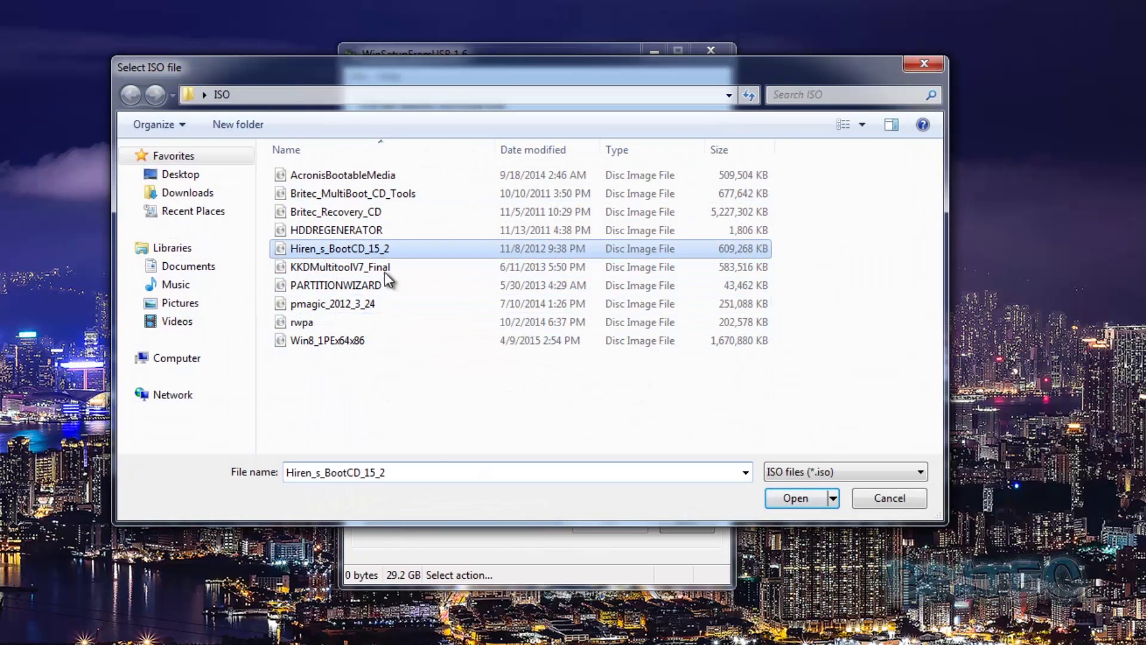
click(801, 497)
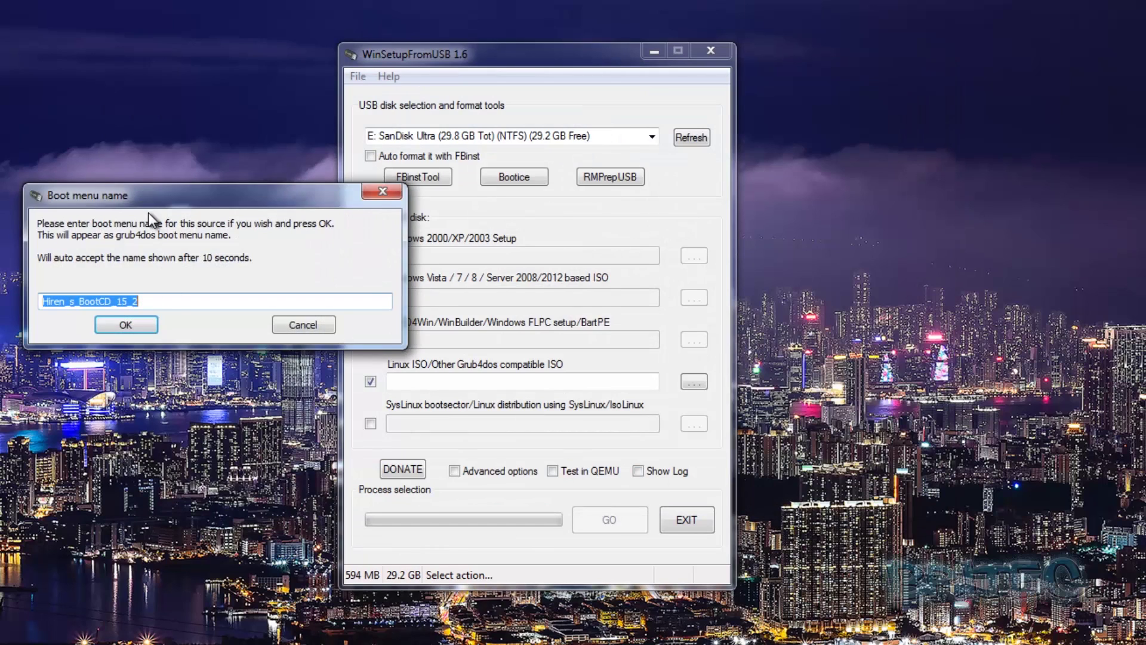
drag(149, 195, 448, 265)
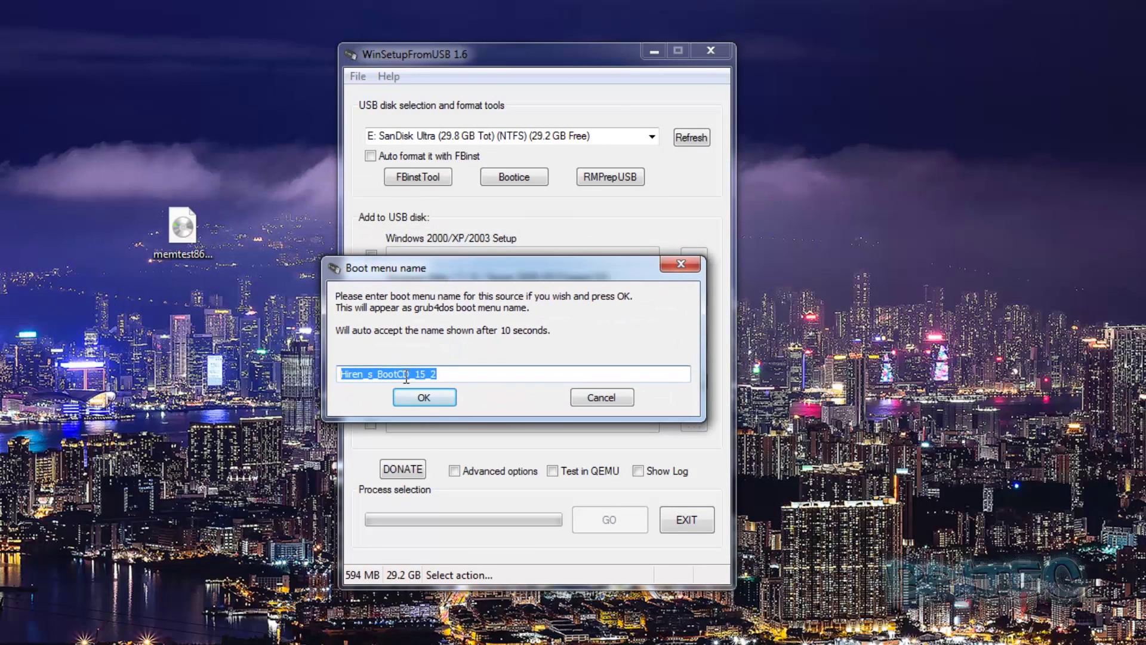
click(417, 399)
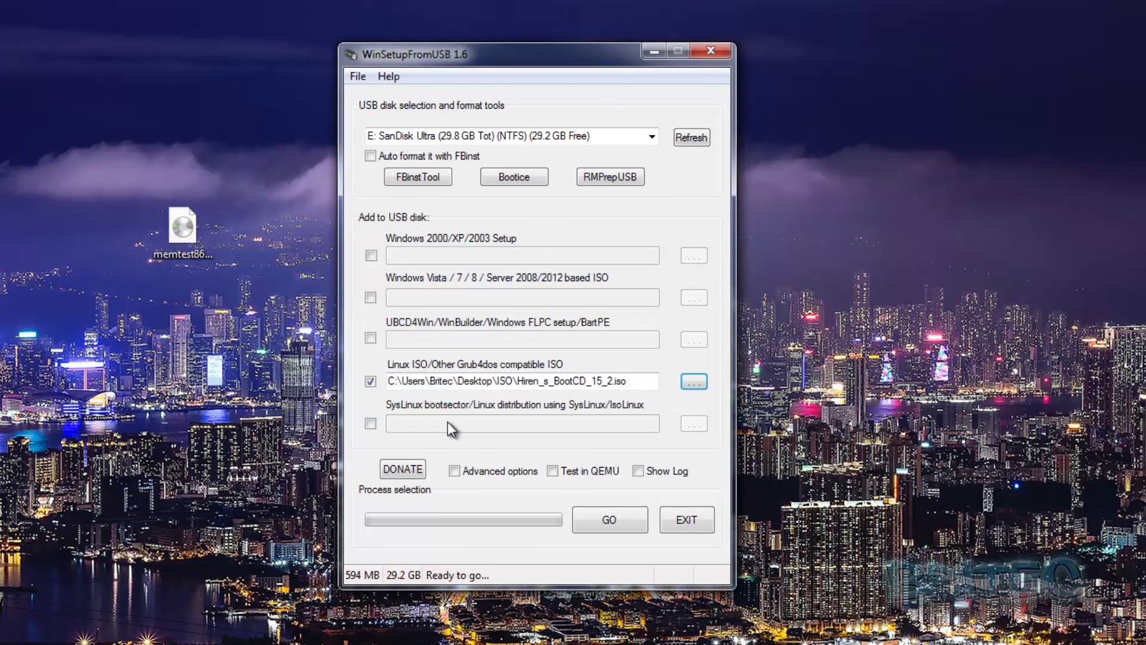
click(596, 524)
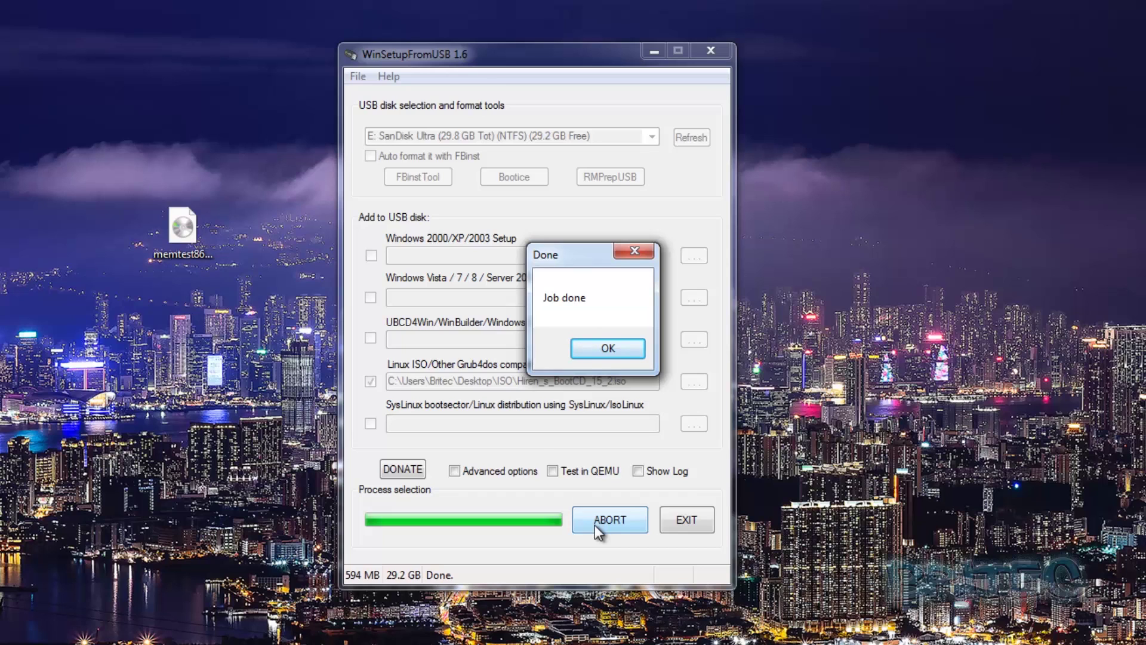
Add HDDREGENERATOR.iso with its default menu name, run GO, and dismiss both Job done notices.
click(610, 351)
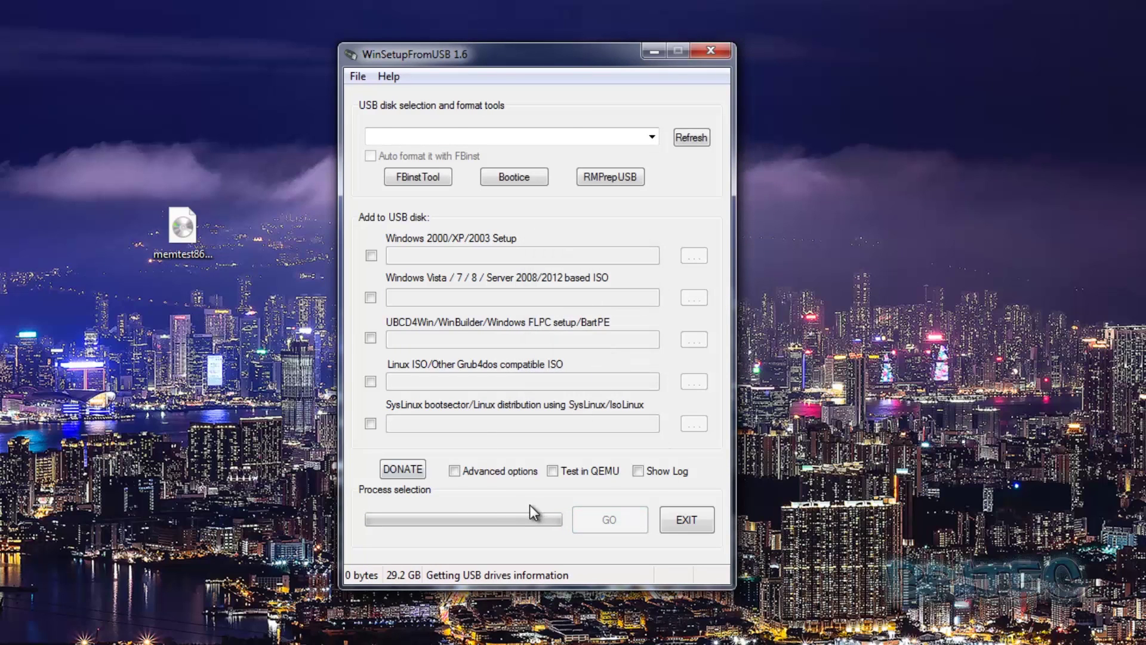
click(370, 381)
click(692, 380)
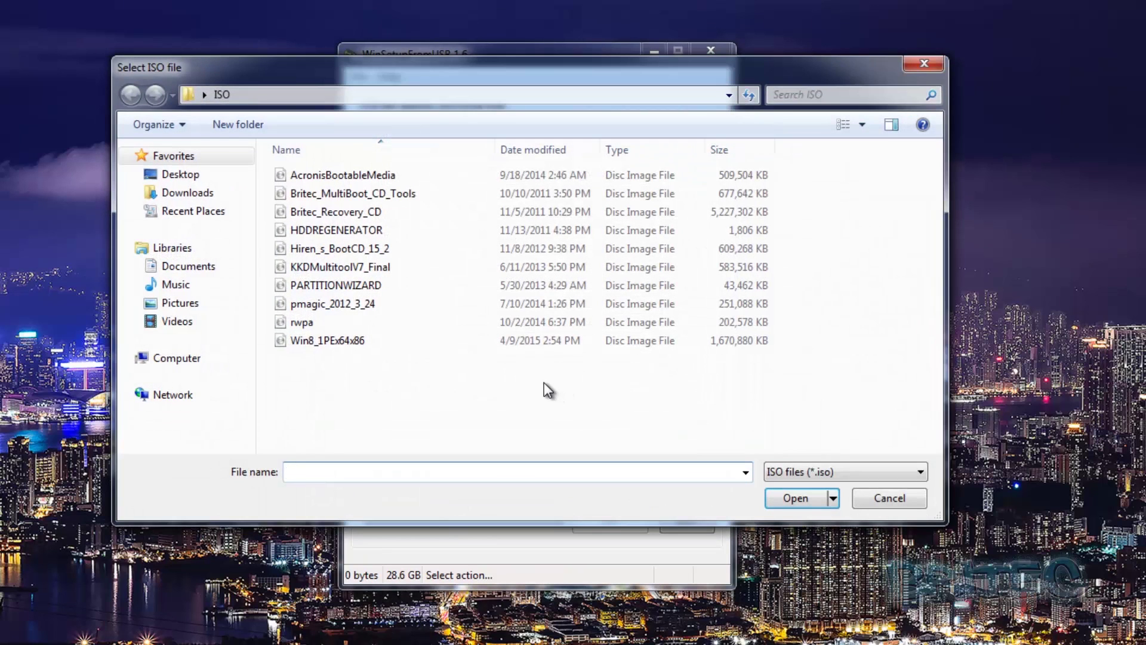
click(336, 230)
click(779, 498)
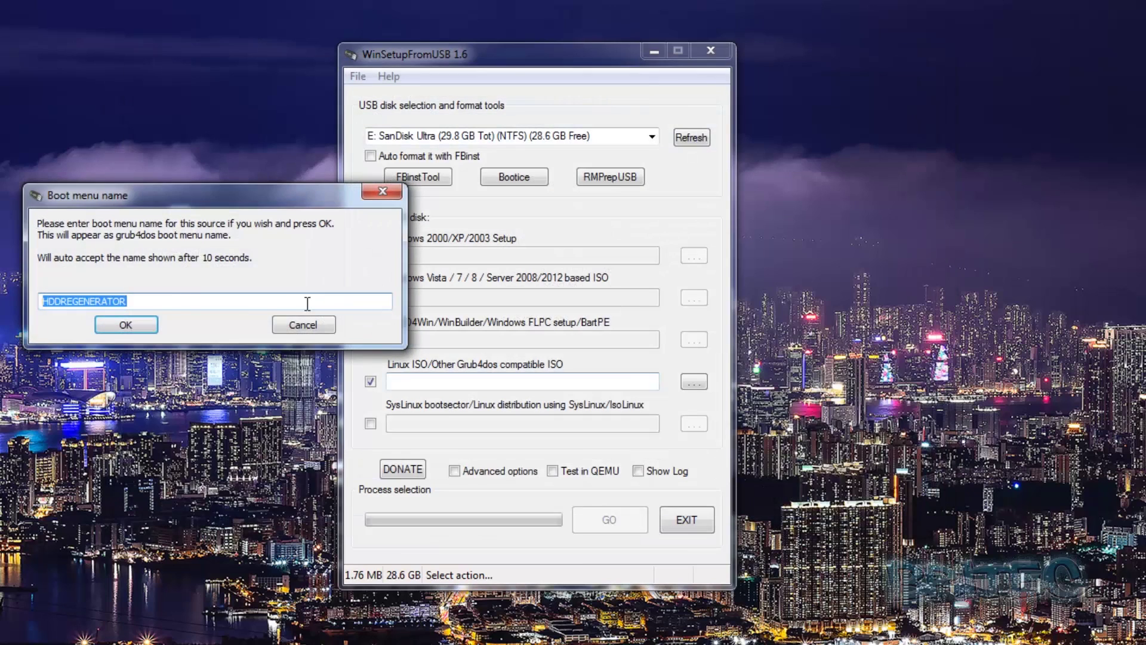
click(111, 322)
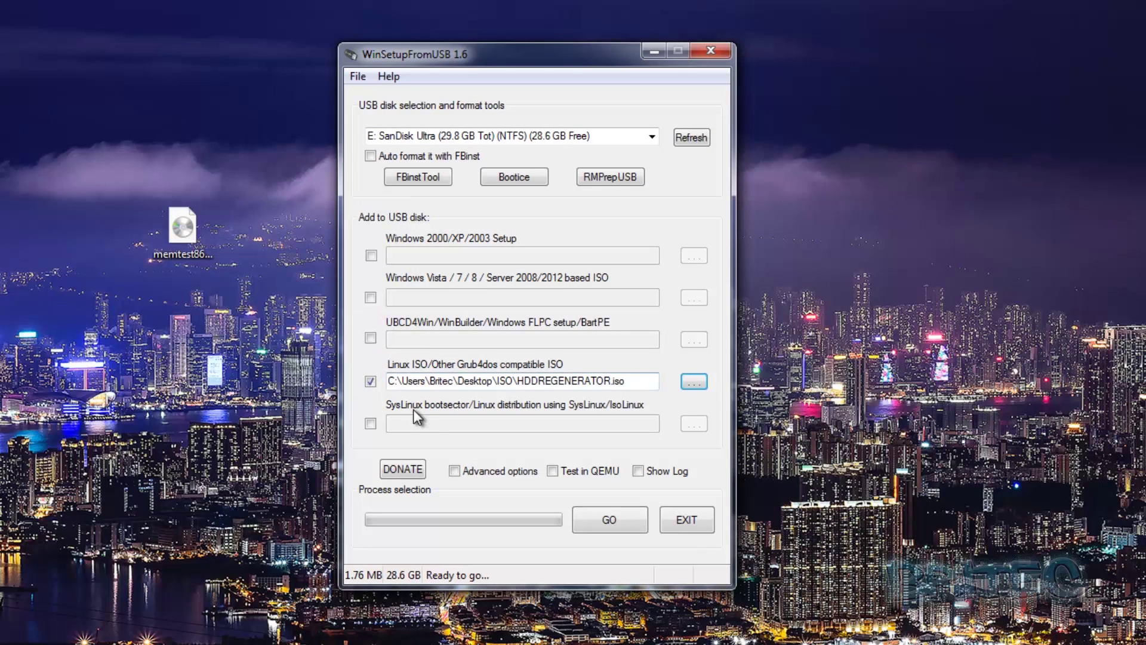
click(625, 523)
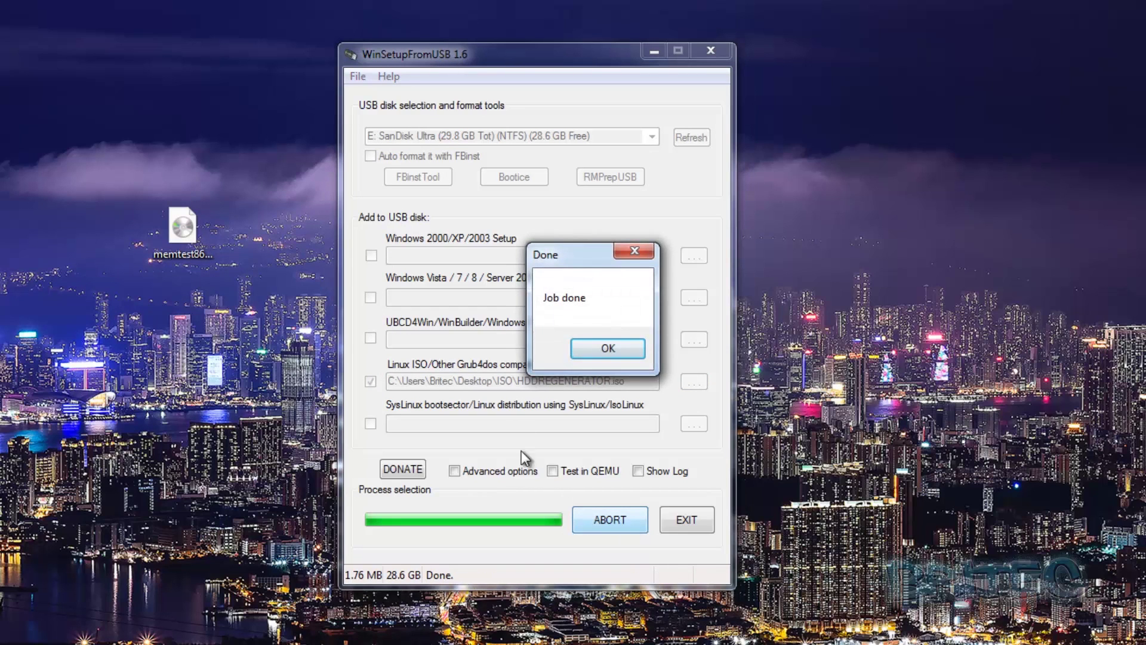
click(614, 352)
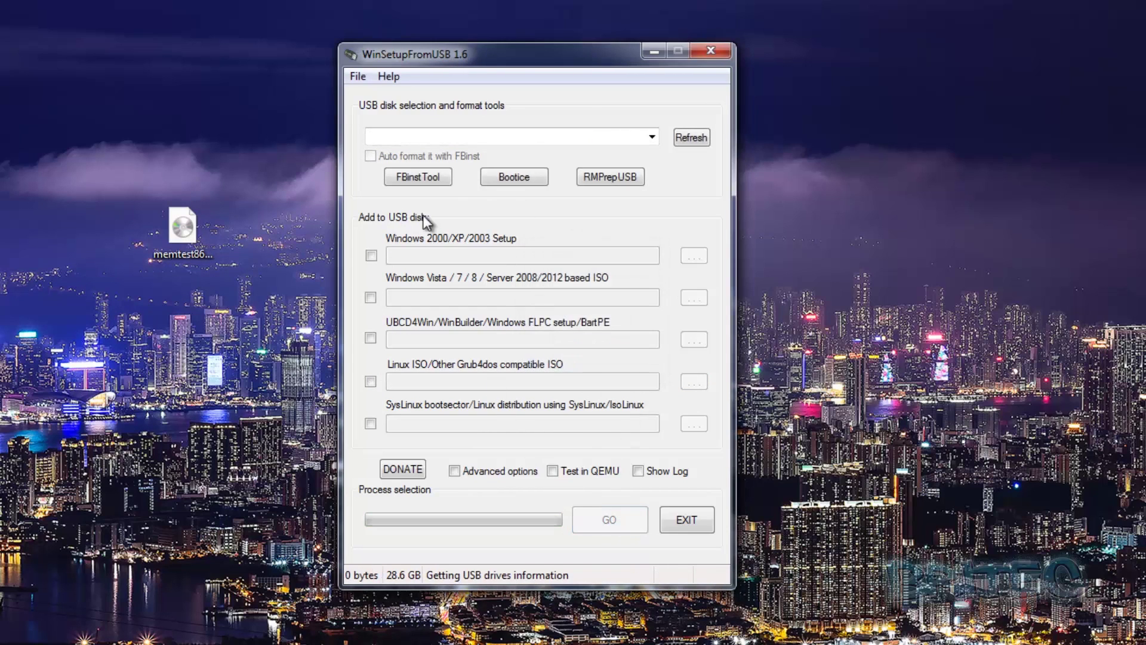
Start a QEMU test boot of the USB drive.
click(561, 474)
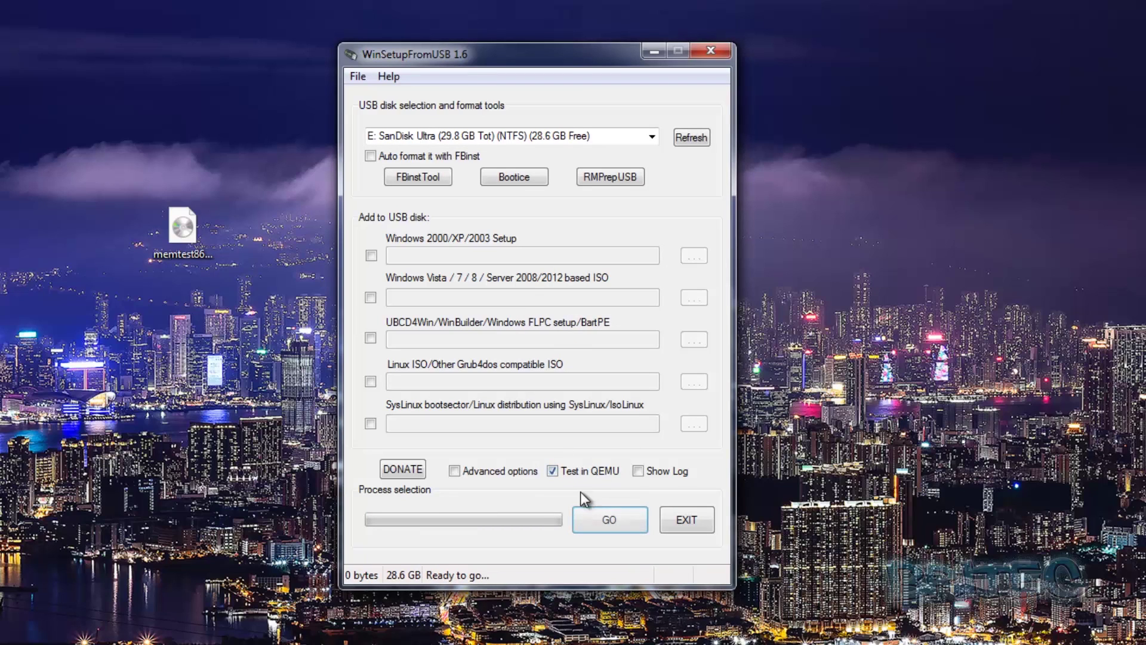
click(606, 524)
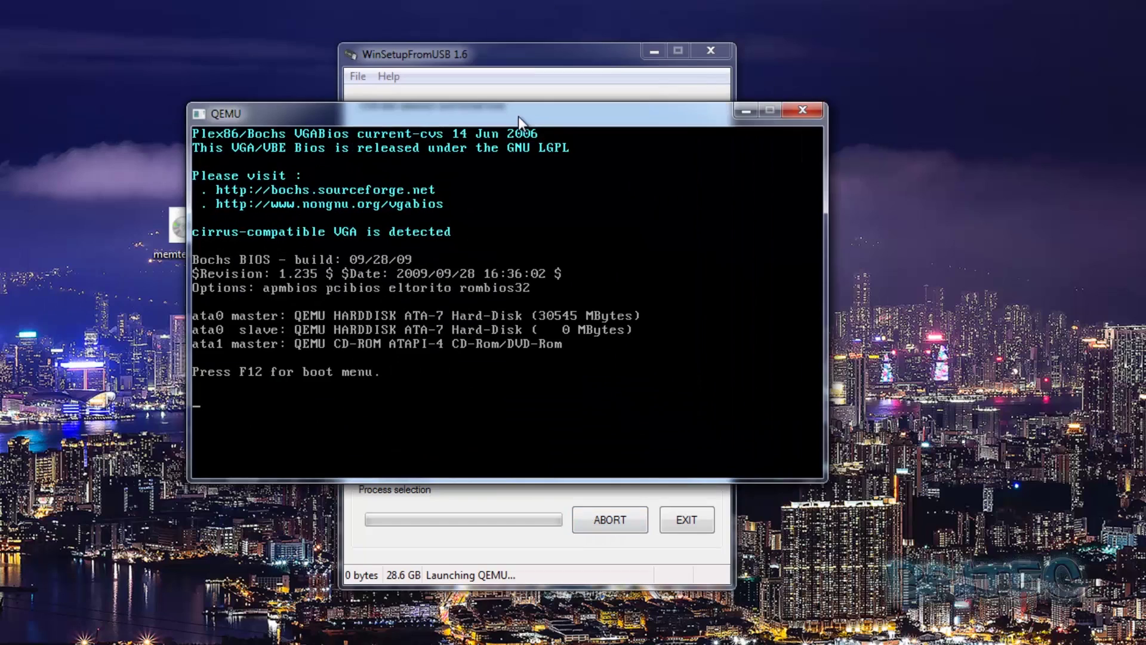
drag(518, 116, 529, 115)
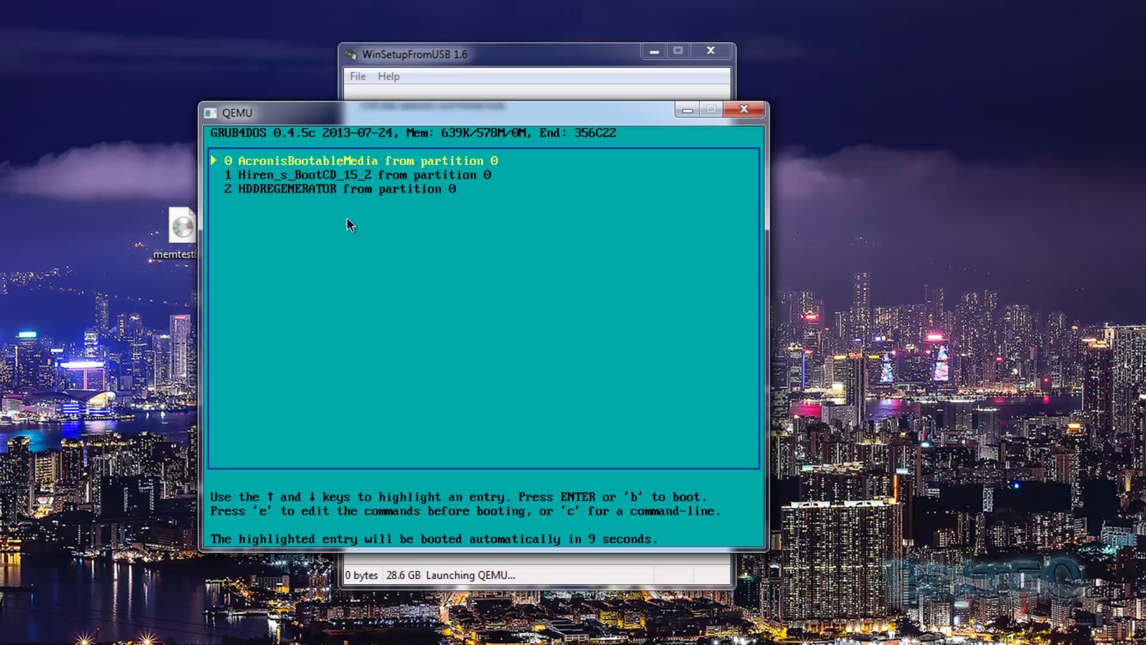
Boot the Hiren_s_BootCD_15_2 entry and move down to Windows Memory Diagnostic.
key(Down)
key(Down)
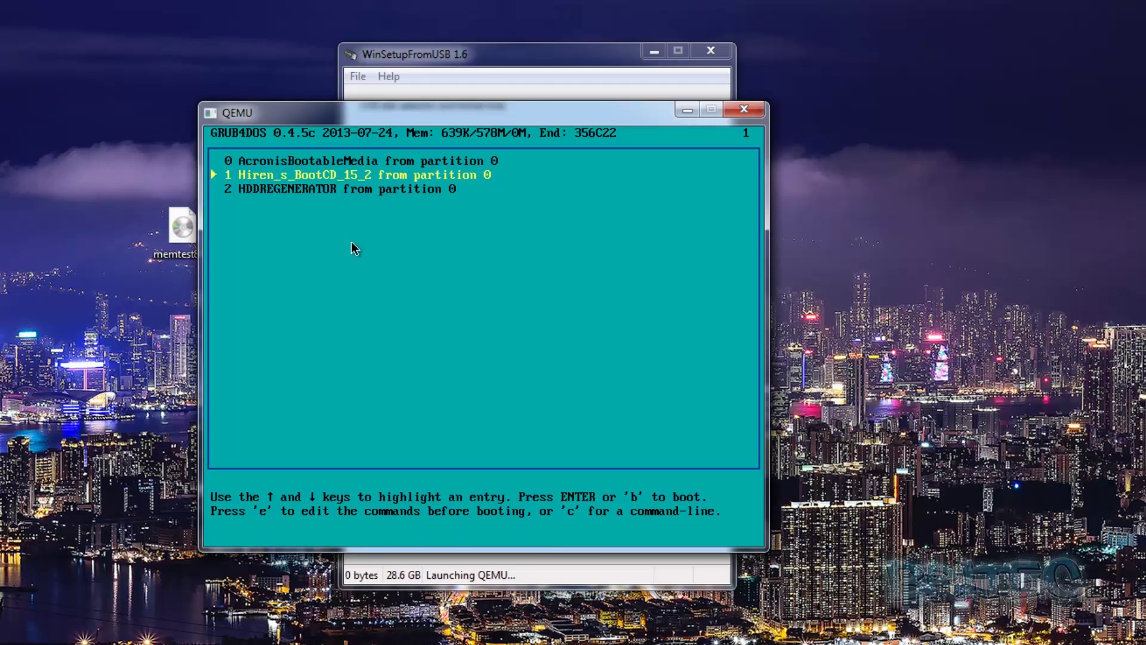
key(0)
key(2)
key(0)
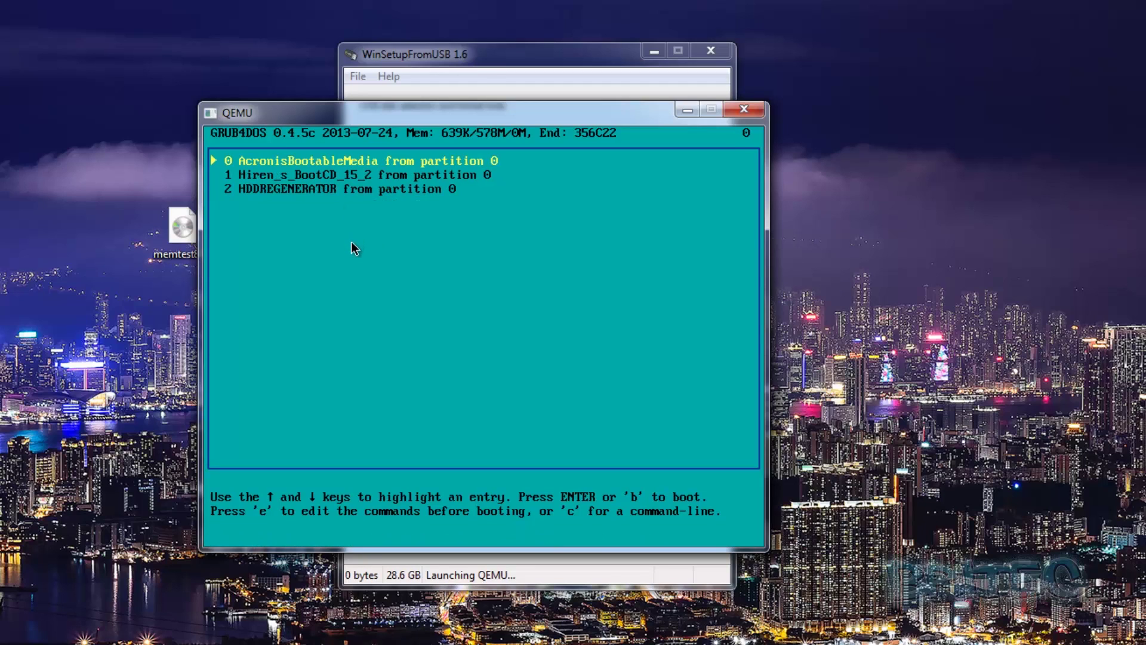
key(1)
key(2)
key(1)
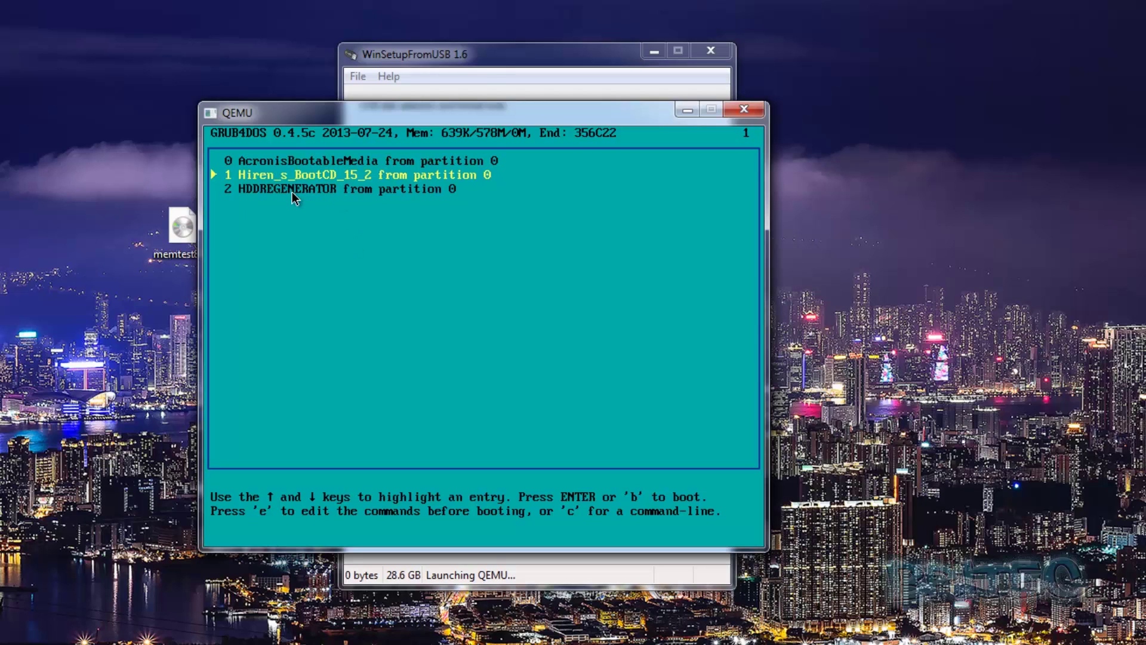
key(0)
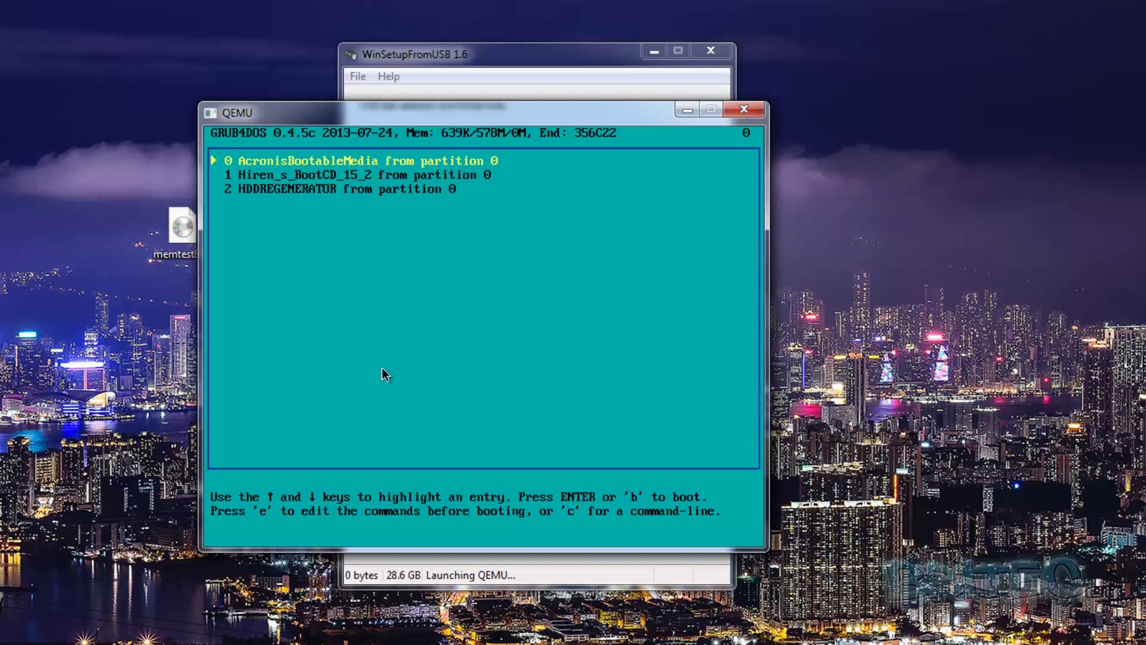
key(Down)
key(Down)
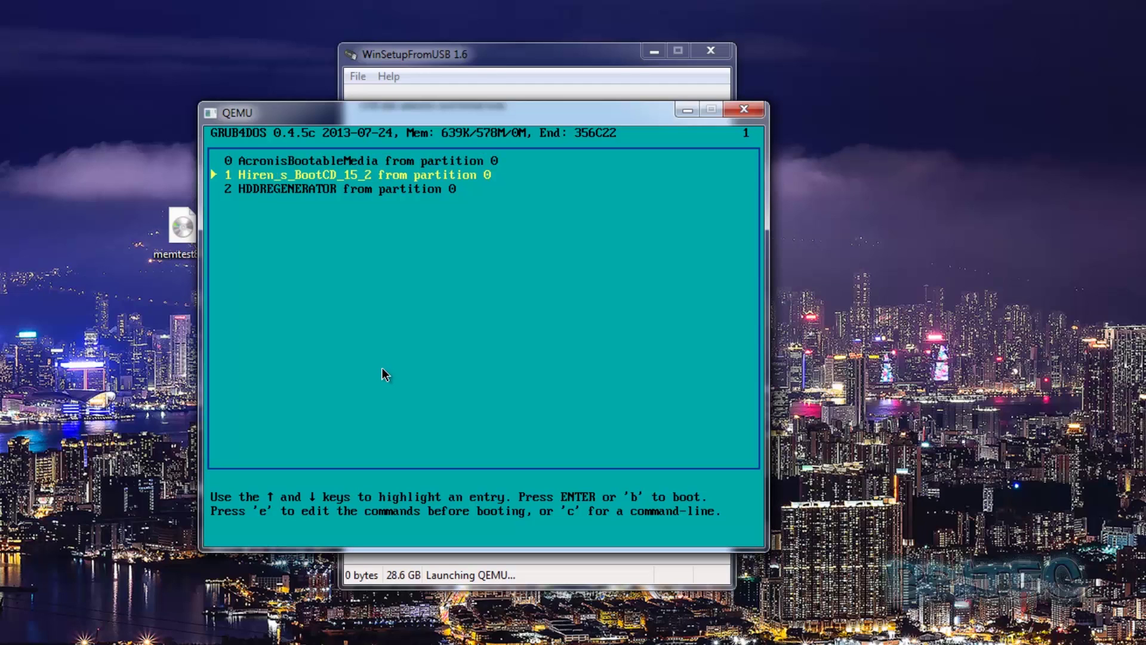
key(Up)
key(Return)
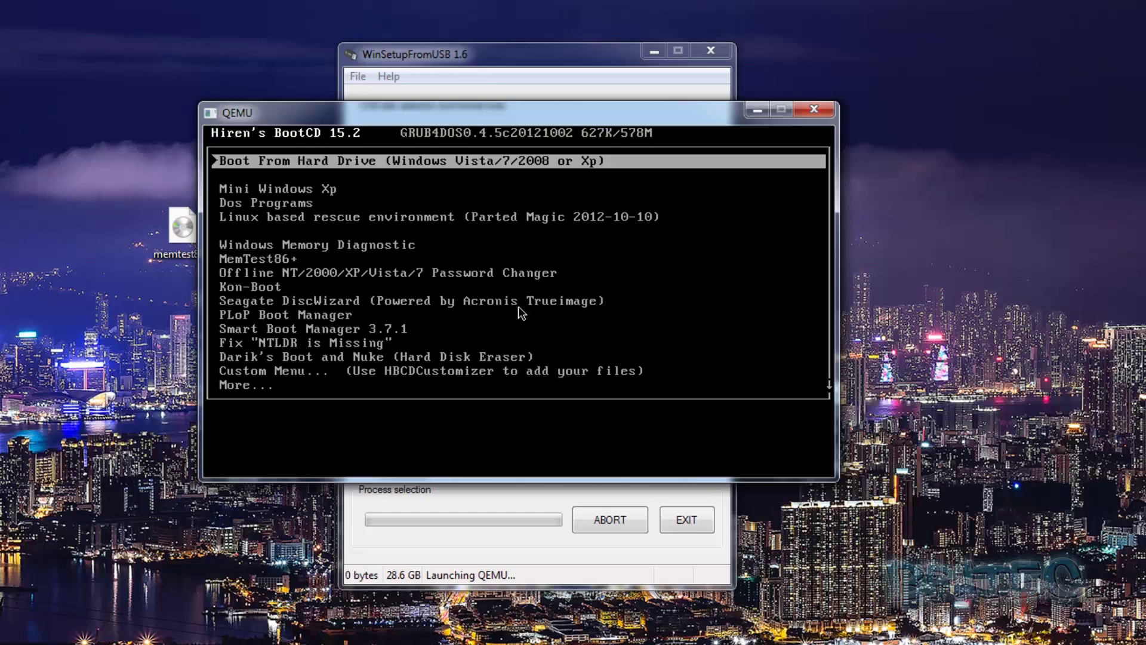
key(Down)
key(Down)
key(Down)
key(Down)
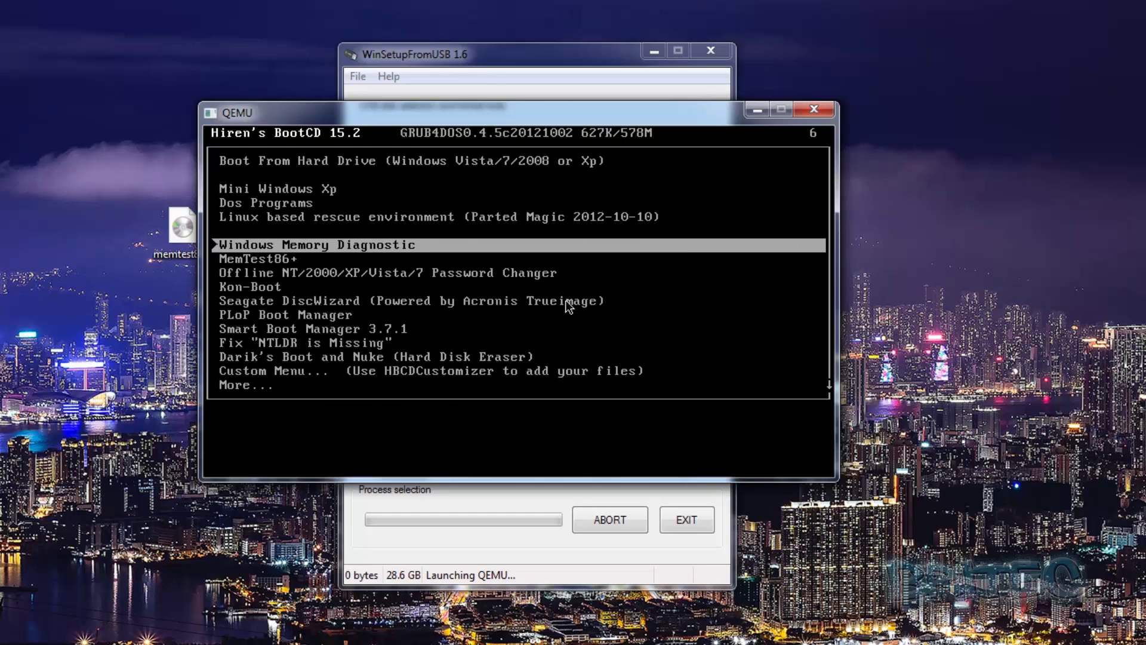
Shut down the QEMU test, dismiss the job-done message and launch BOOTICE.
click(813, 109)
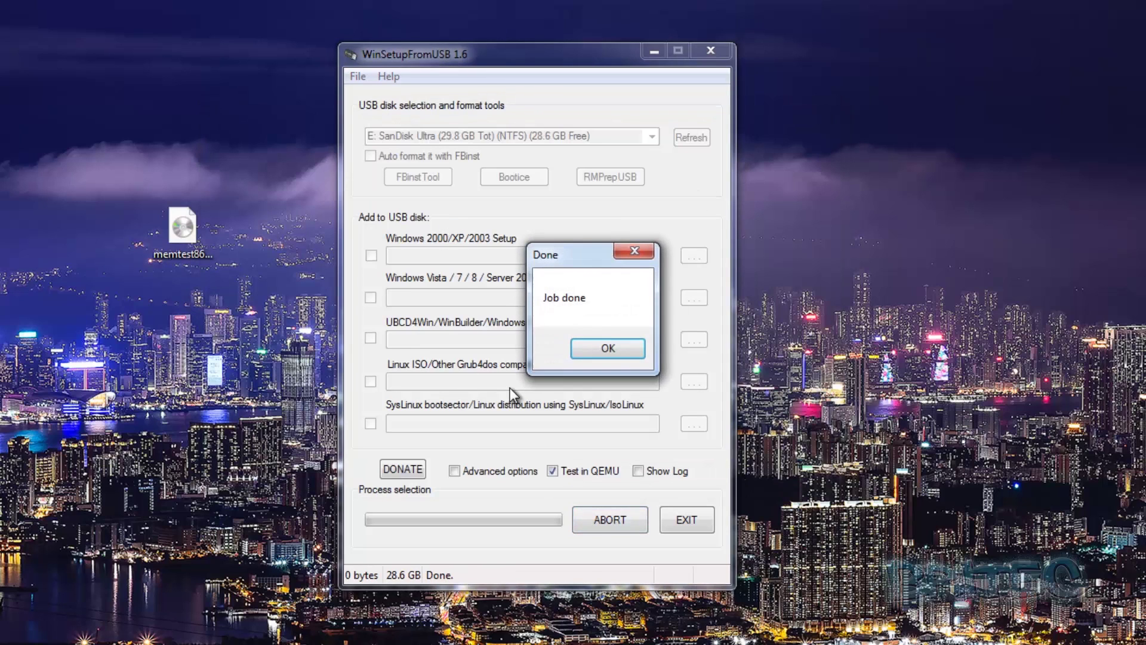
click(606, 352)
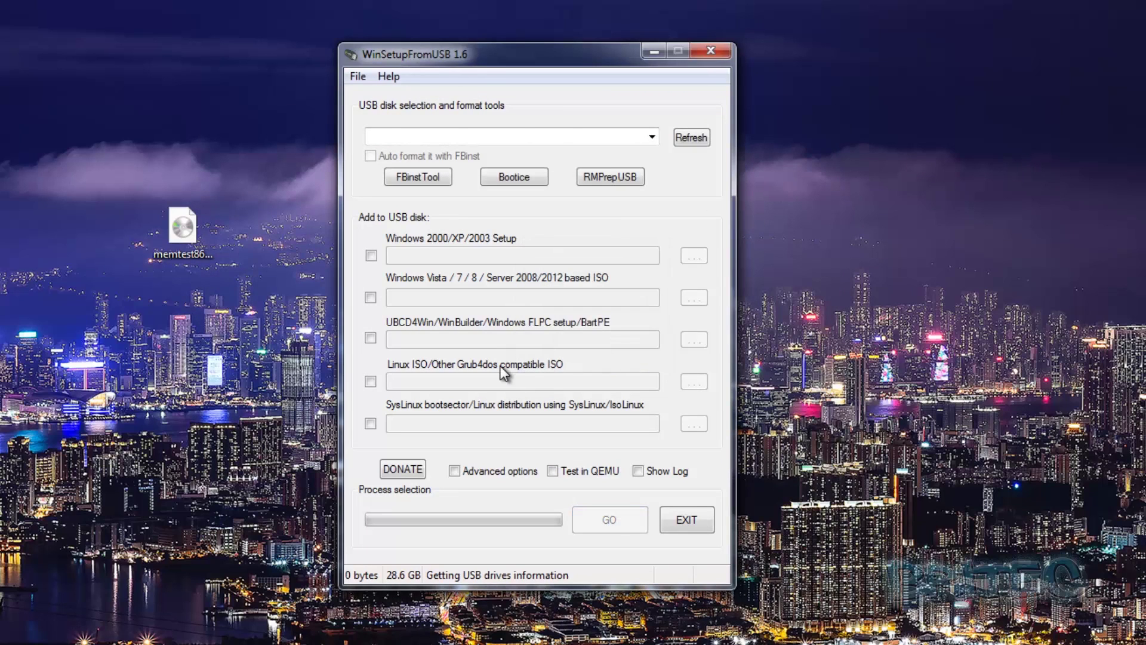
click(514, 178)
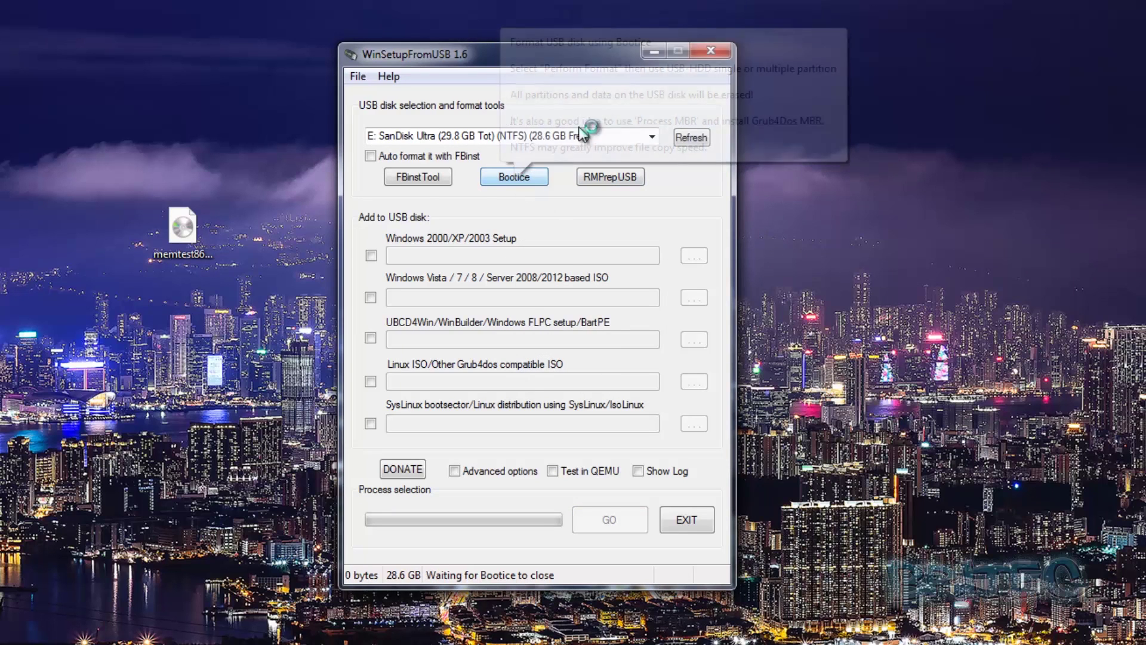
drag(538, 170, 474, 185)
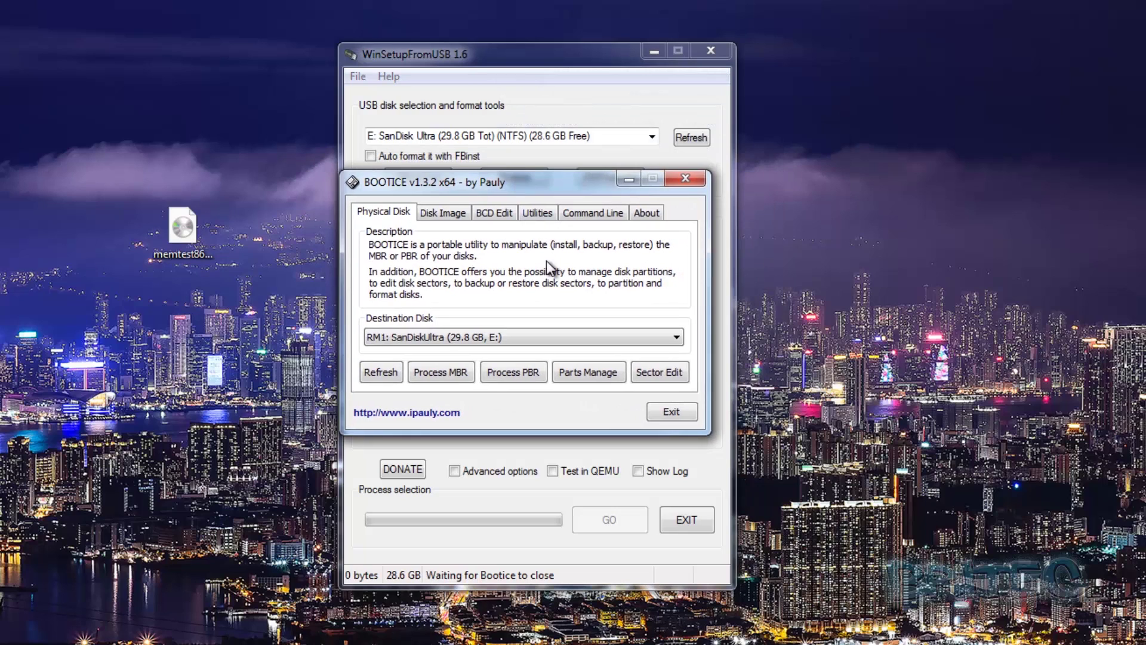
Load menu.lst from Multiboot (E:) into the GRUB4DOS Menu Editor.
click(534, 213)
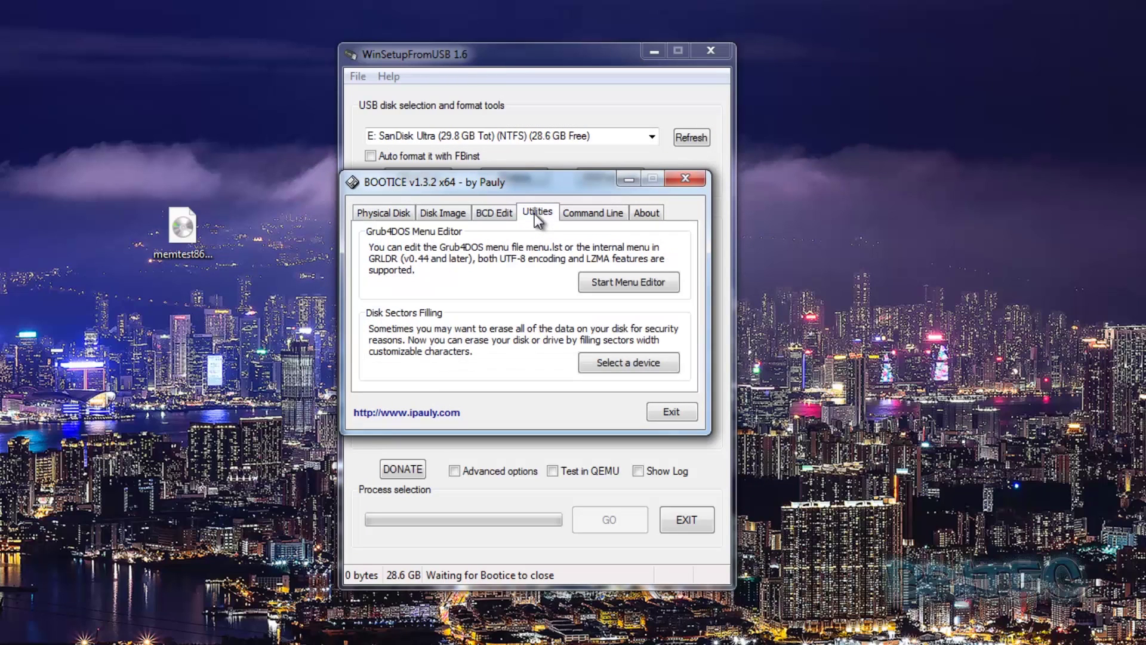
click(614, 288)
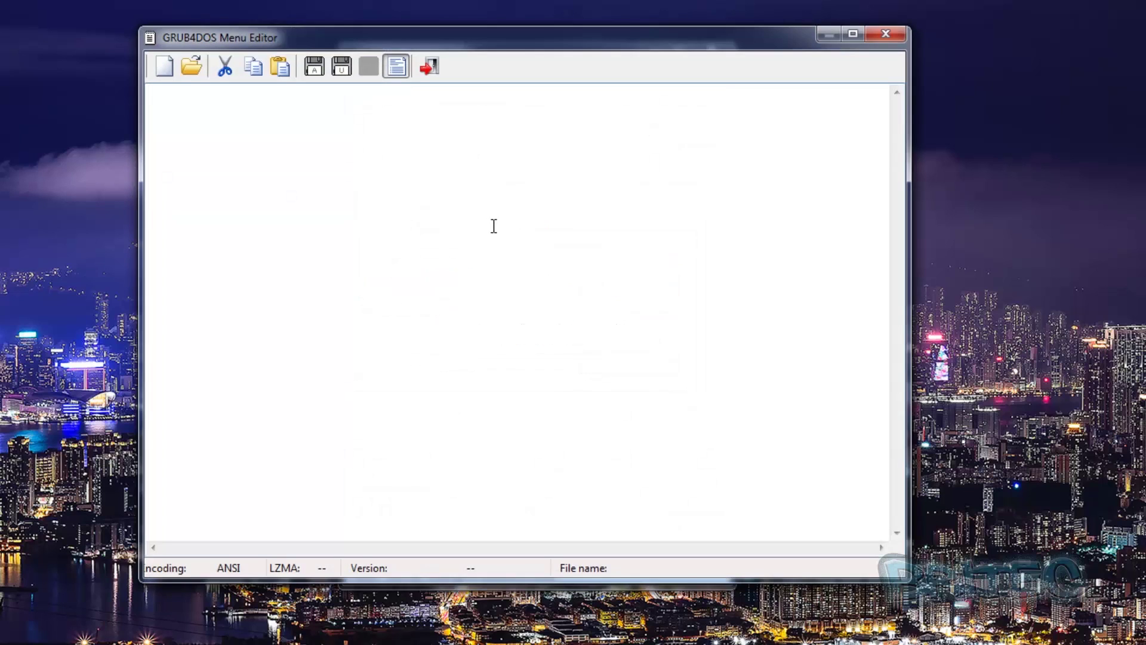
click(189, 69)
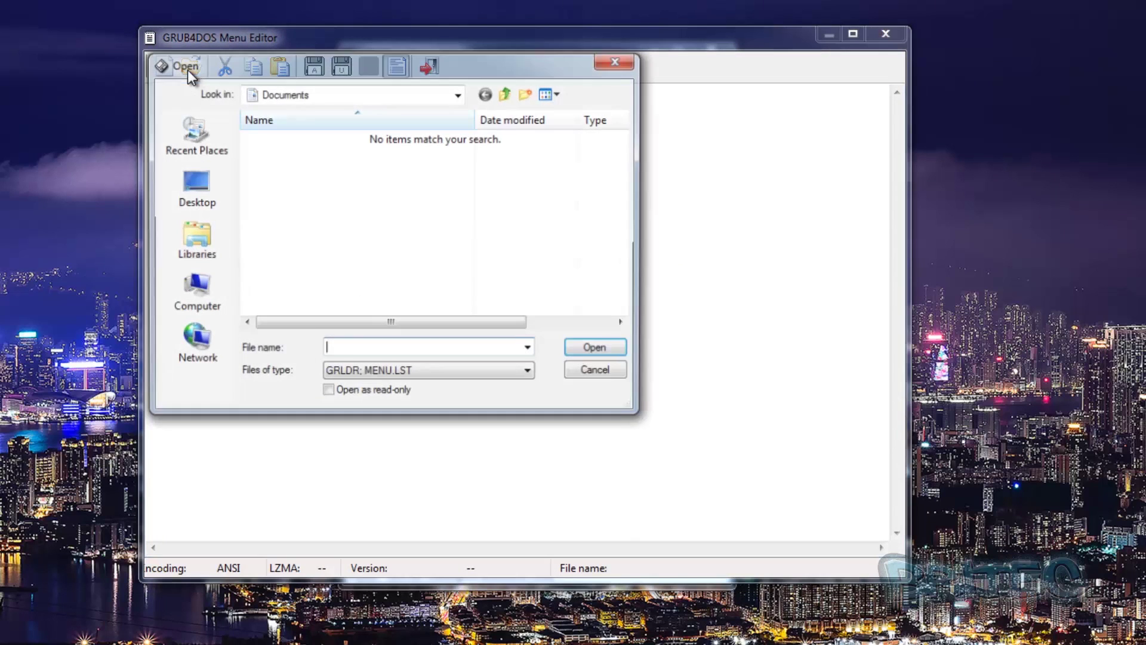
click(190, 298)
double_click(335, 316)
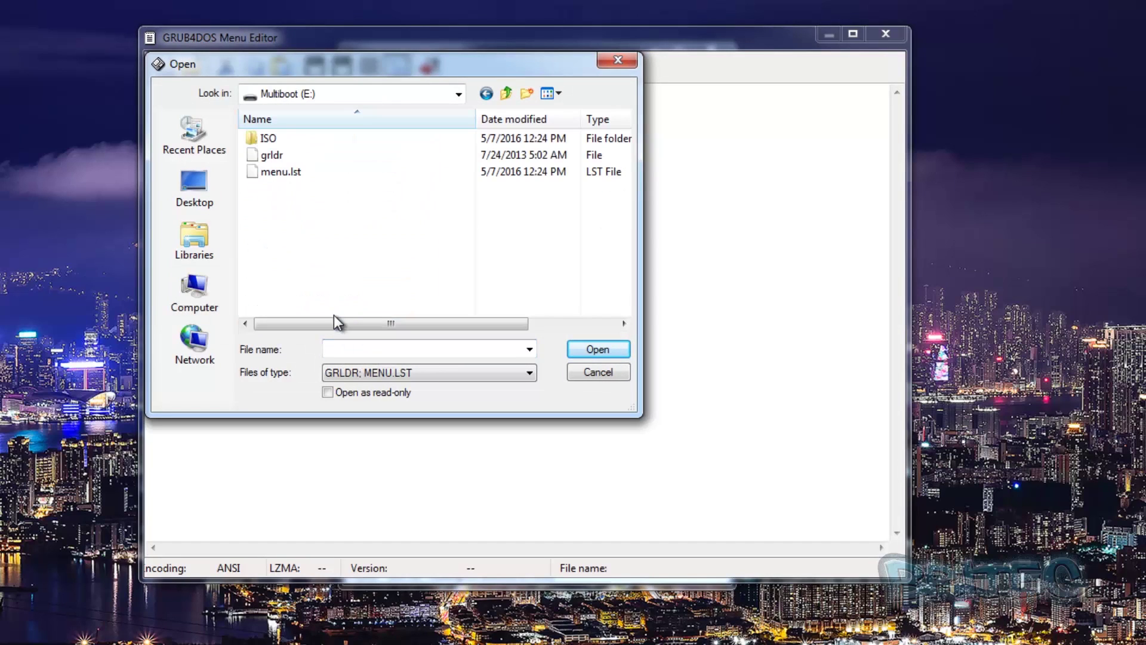
click(275, 174)
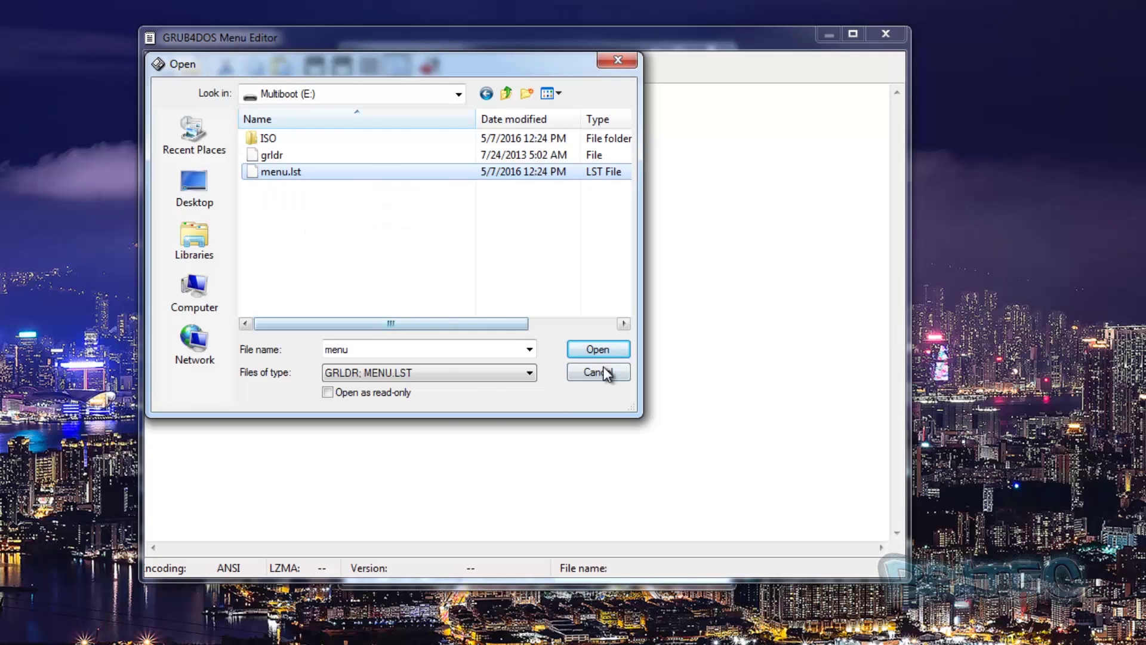
click(584, 350)
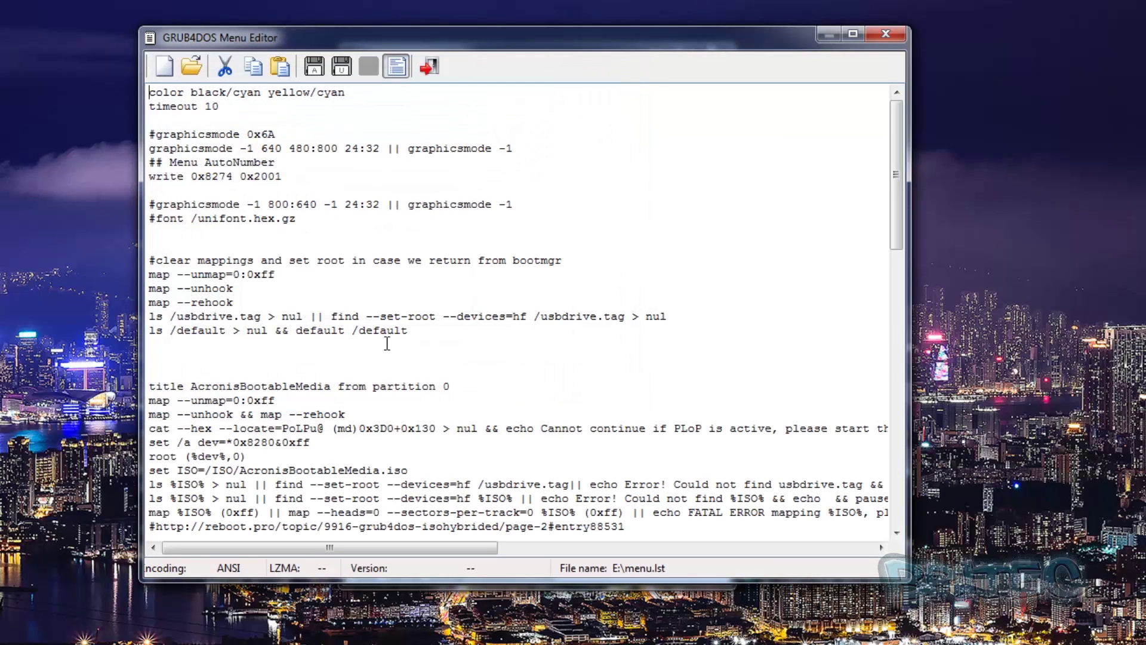
Change the timeout to 15 and retitle the first entry 'Acronis Bootable Media'.
drag(219, 107, 213, 106)
text(5)
click(240, 387)
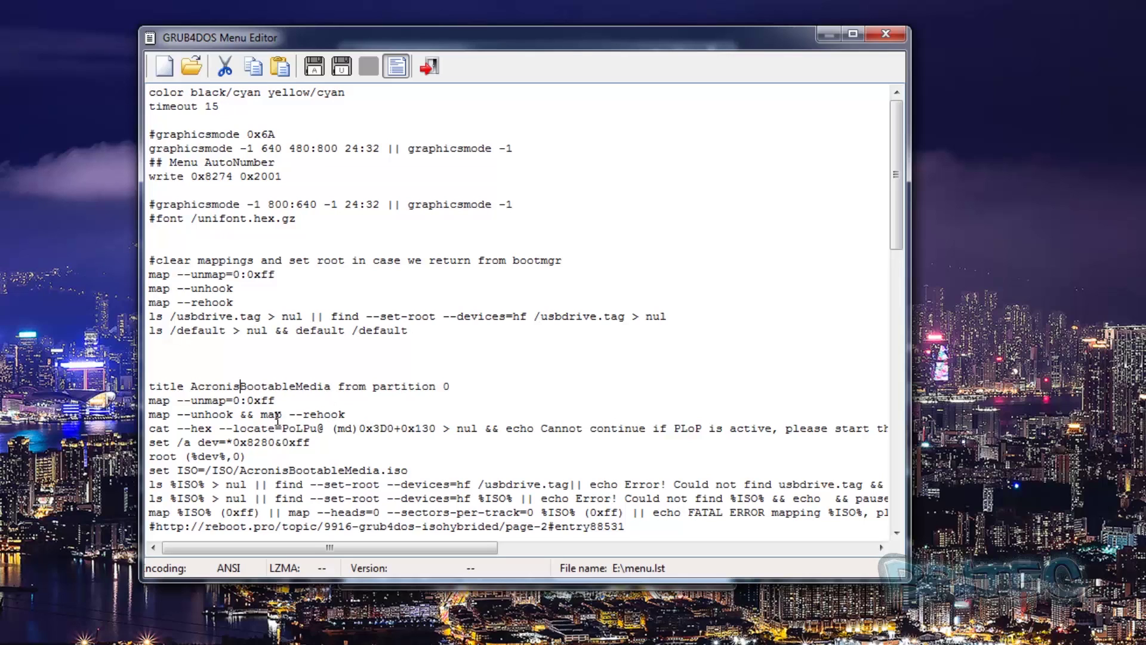
click(302, 386)
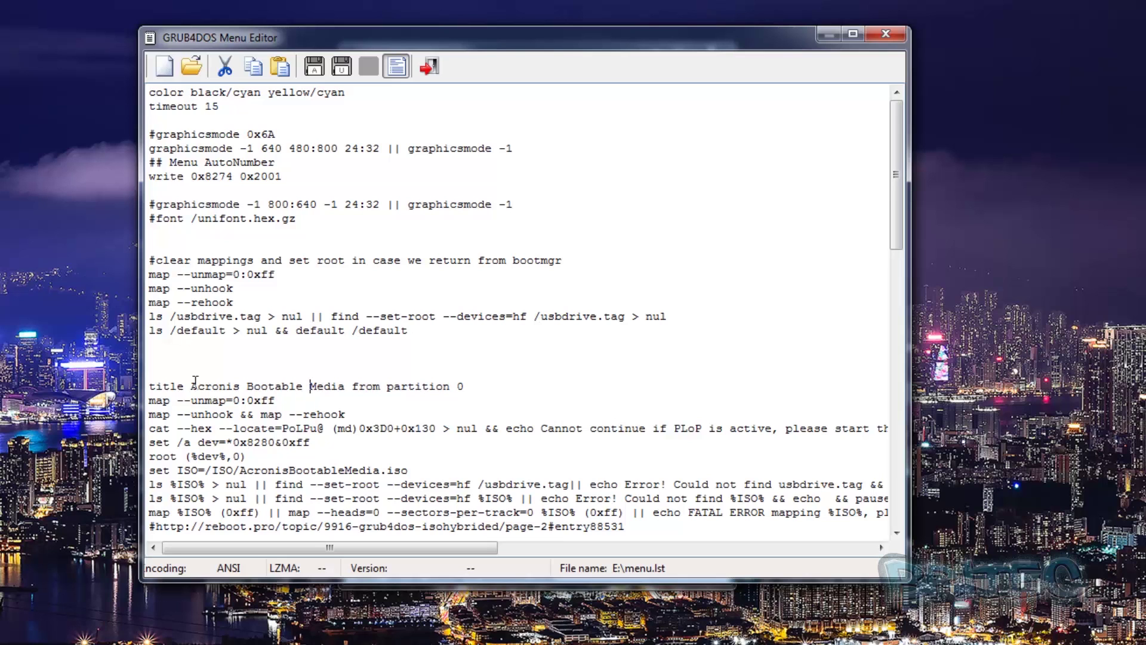
Retitle the Hiren's entry to 'Hirens BootCD 15.2'.
scroll(239, 436, down, 6)
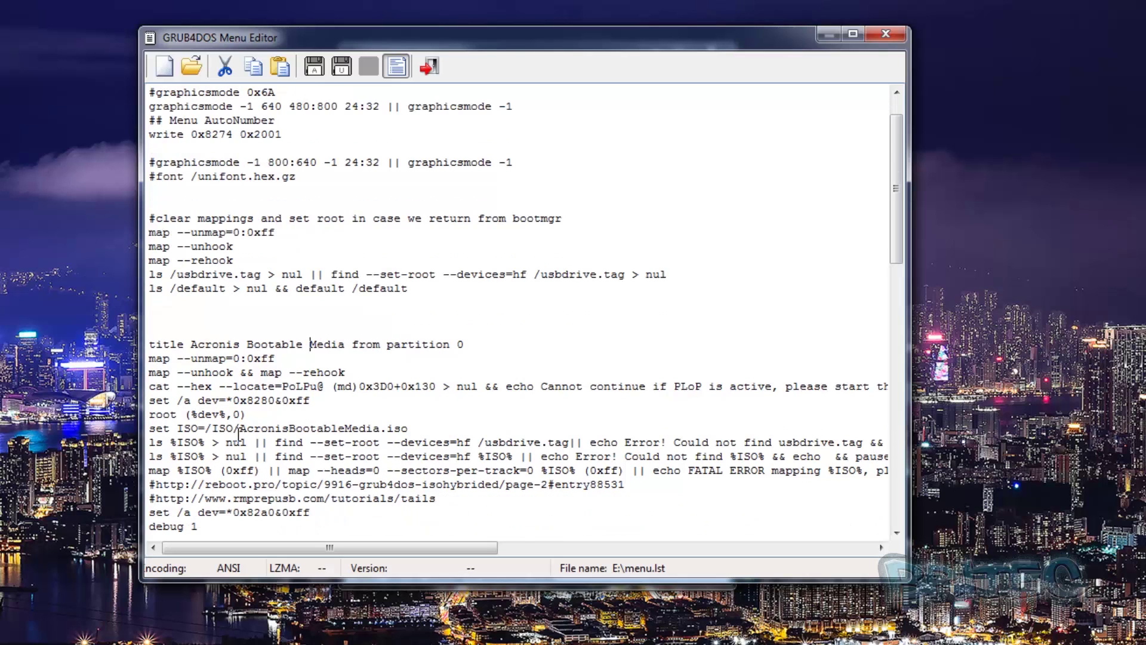
scroll(249, 454, down, 2)
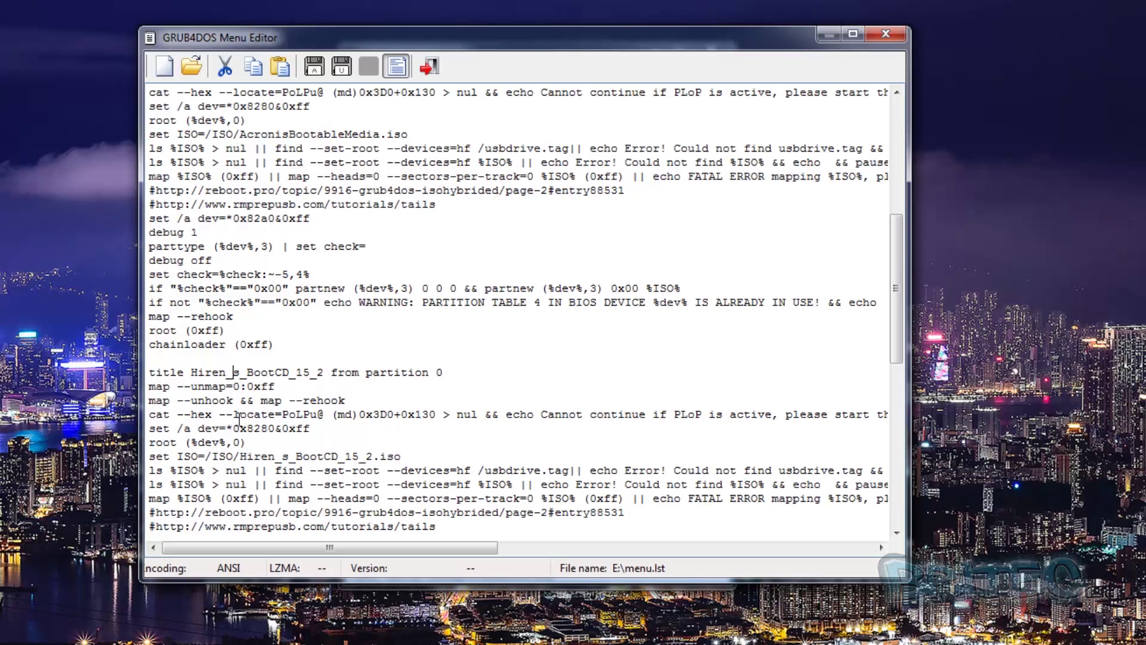
key(BackSpace)
key(BackSpace)
click(242, 376)
key(BackSpace)
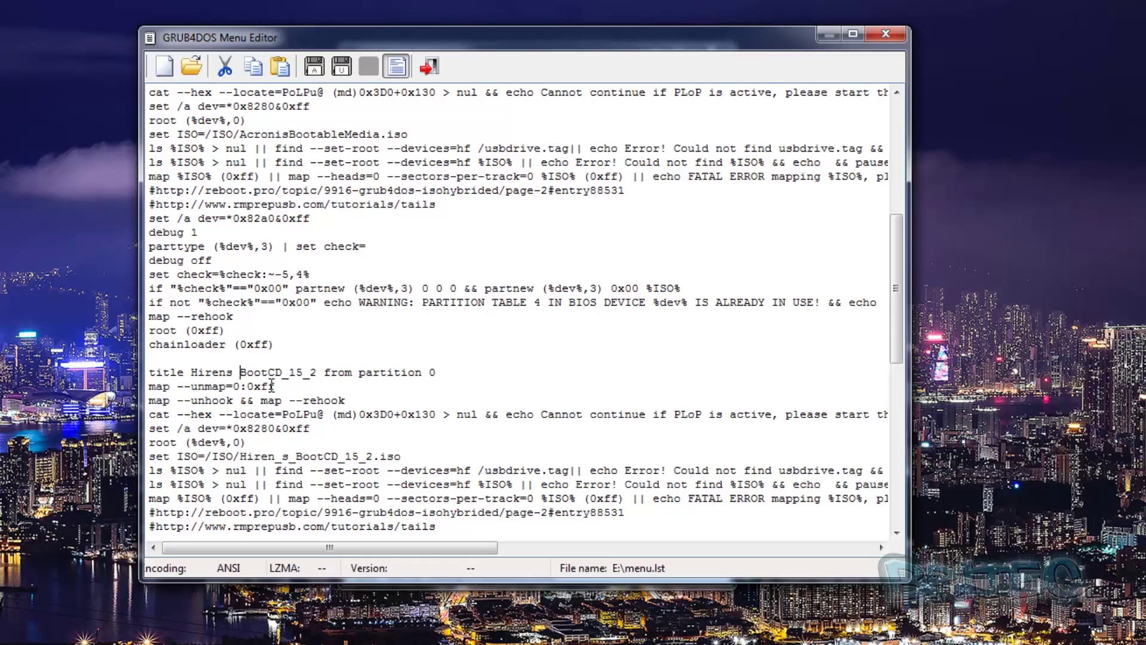
key(BackSpace)
click(310, 373)
key(BackSpace)
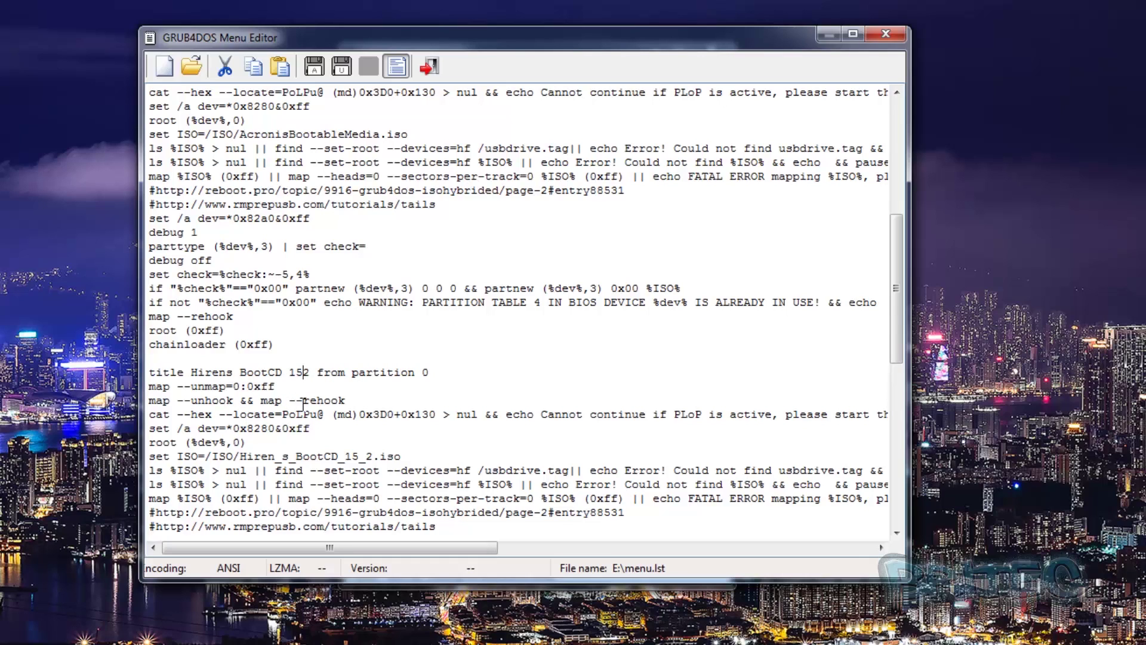
text(.)
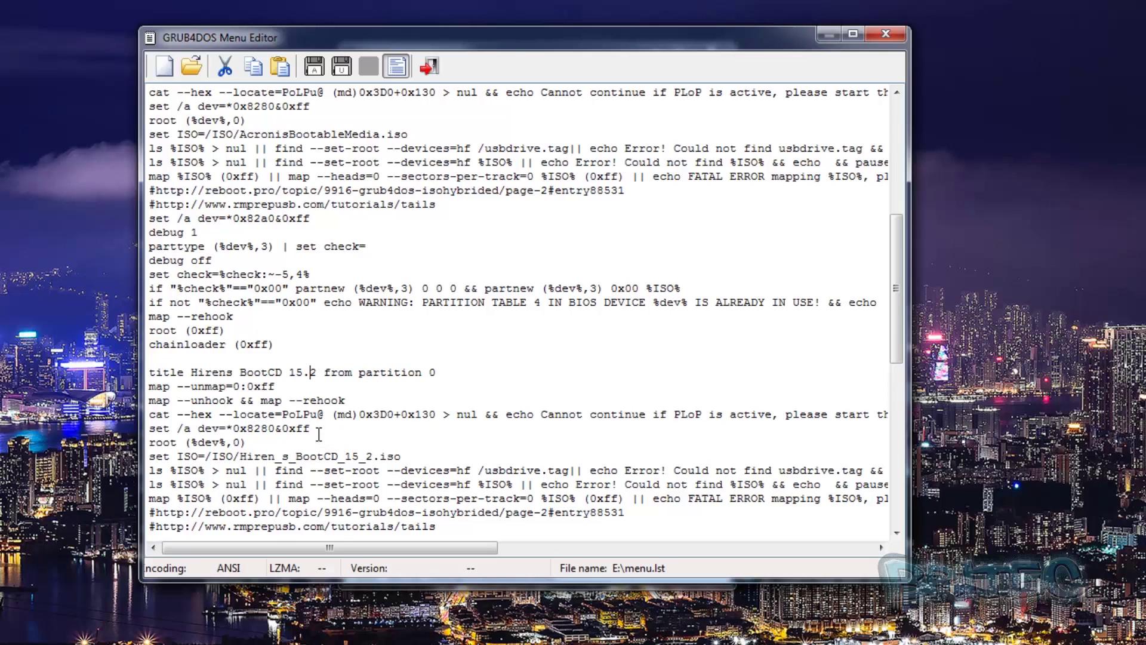
Retitle the last entry 'HDD REGENERATOR' and save menu.lst in UTF-8.
scroll(318, 434, down, 5)
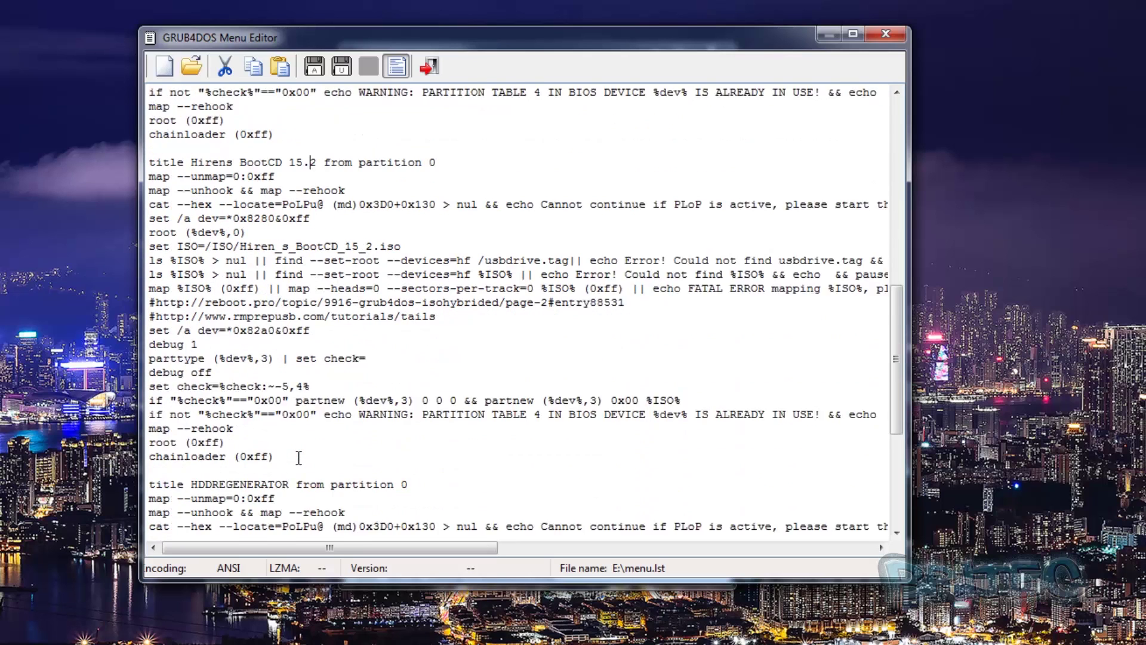
scroll(299, 457, down, 1)
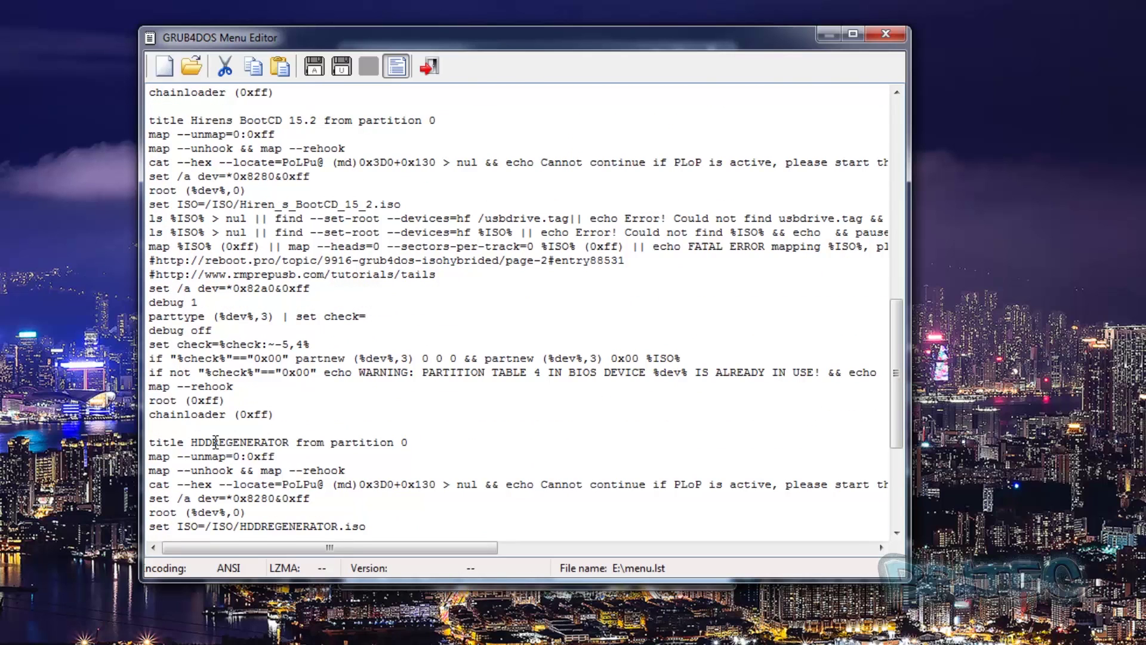
click(215, 442)
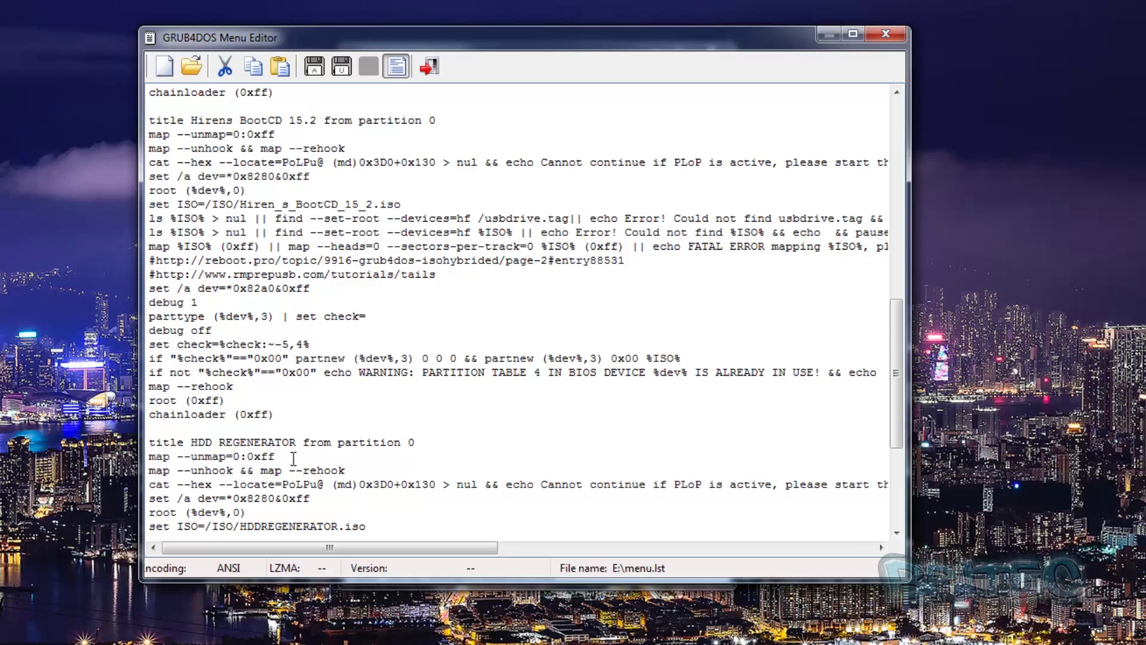
scroll(319, 501, down, 5)
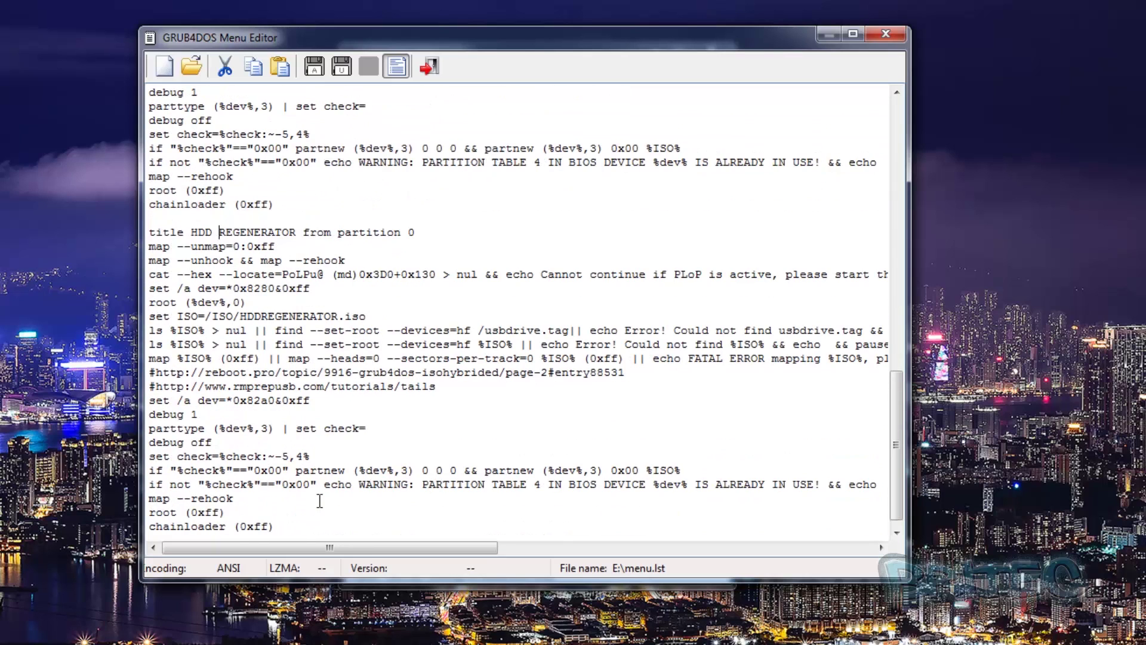
scroll(320, 501, down, 1)
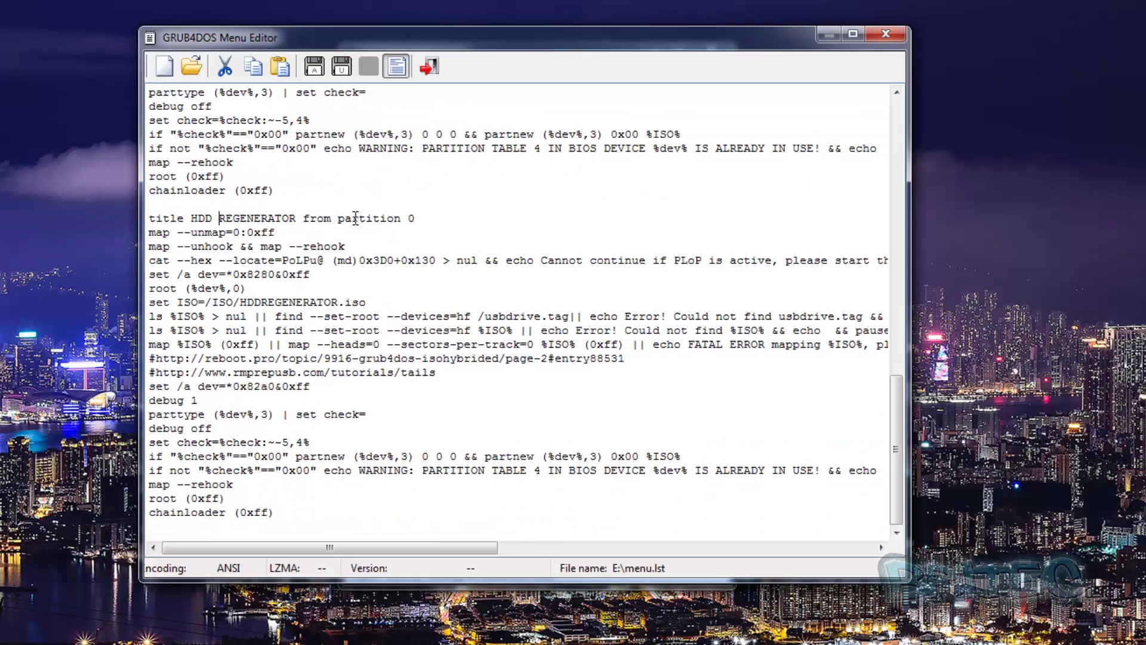
click(342, 67)
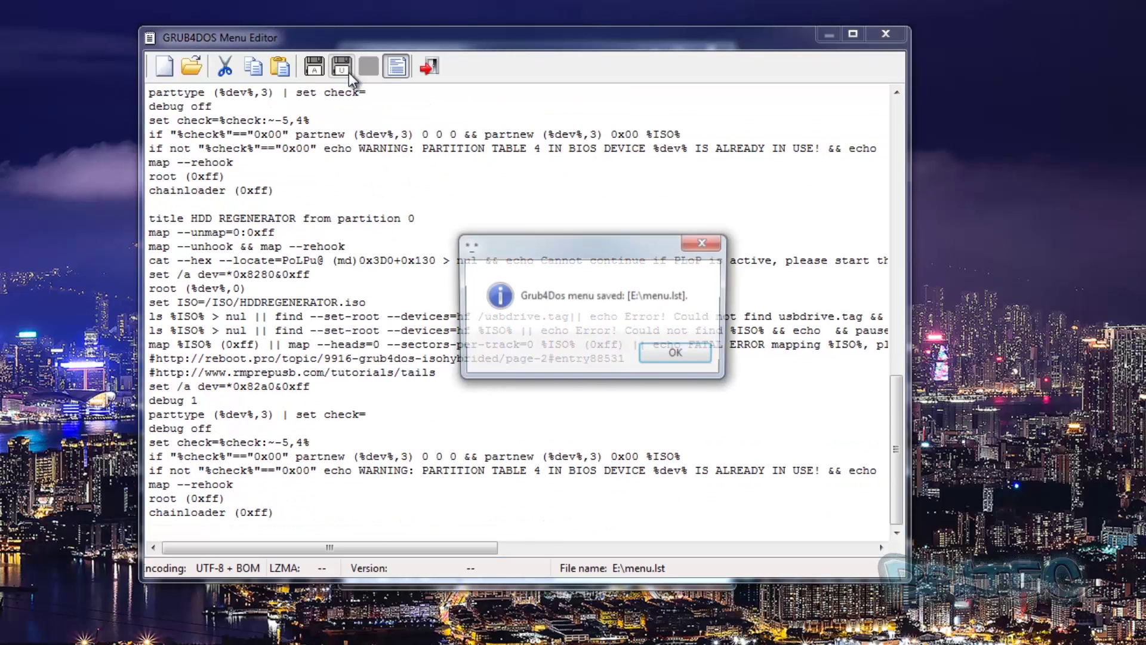
click(677, 354)
Start a 'gfxmenu' line below timeout 15, with GFX-BOOT.GFX placed on the desktop.
scroll(453, 441, up, 15)
scroll(436, 416, up, 2)
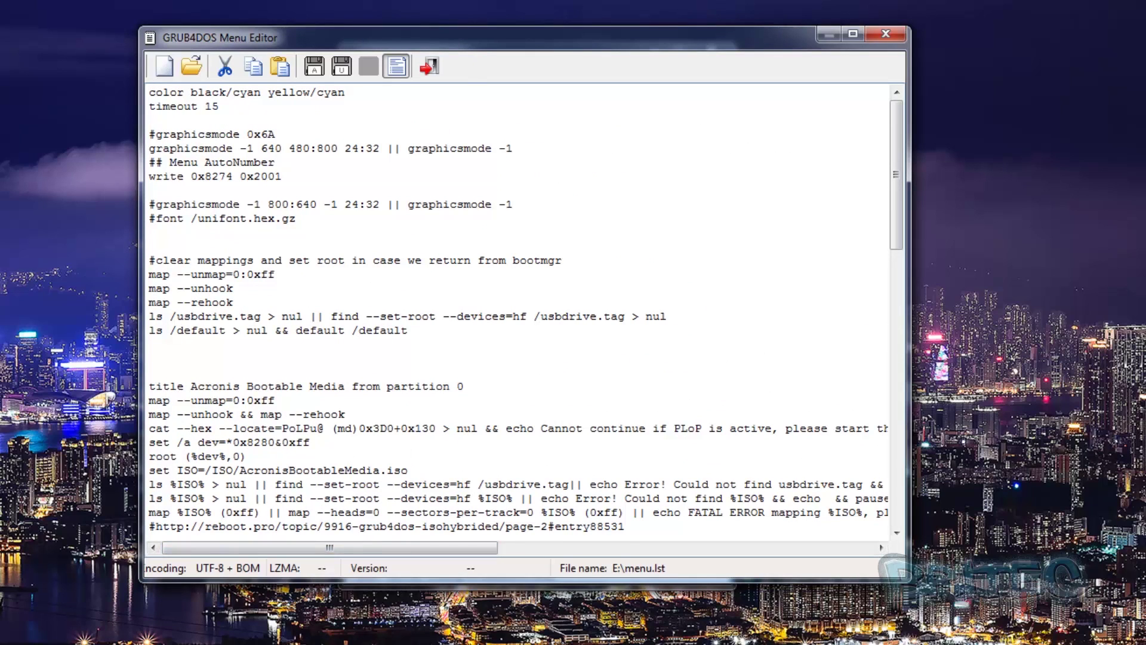
click(244, 103)
key(Return)
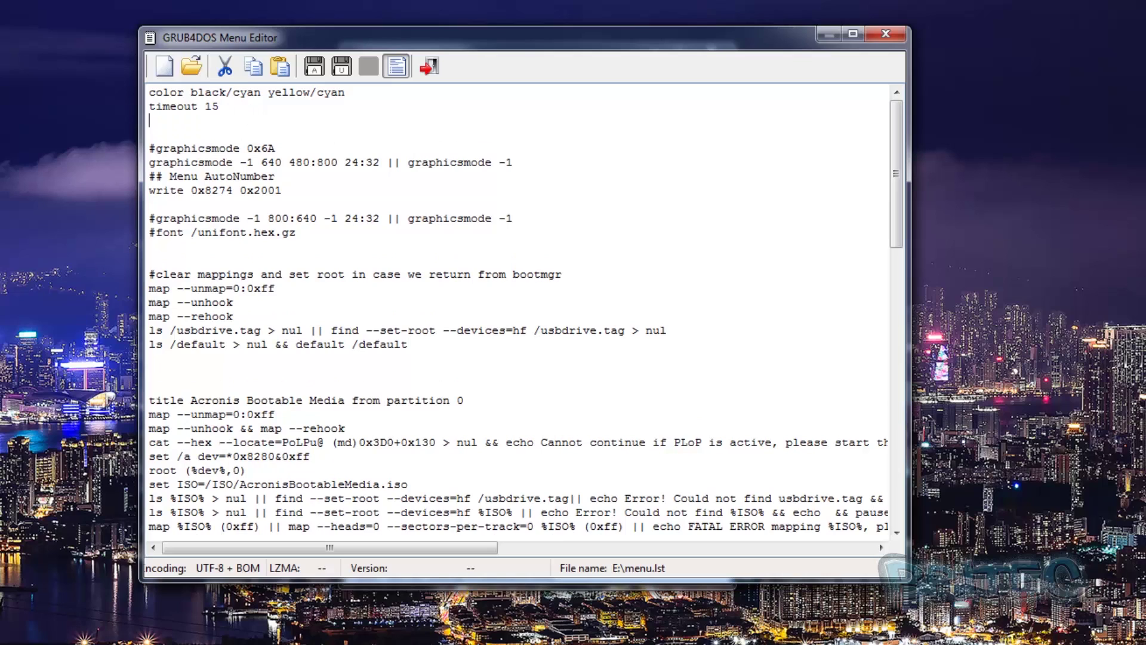
text(gfxmenu /)
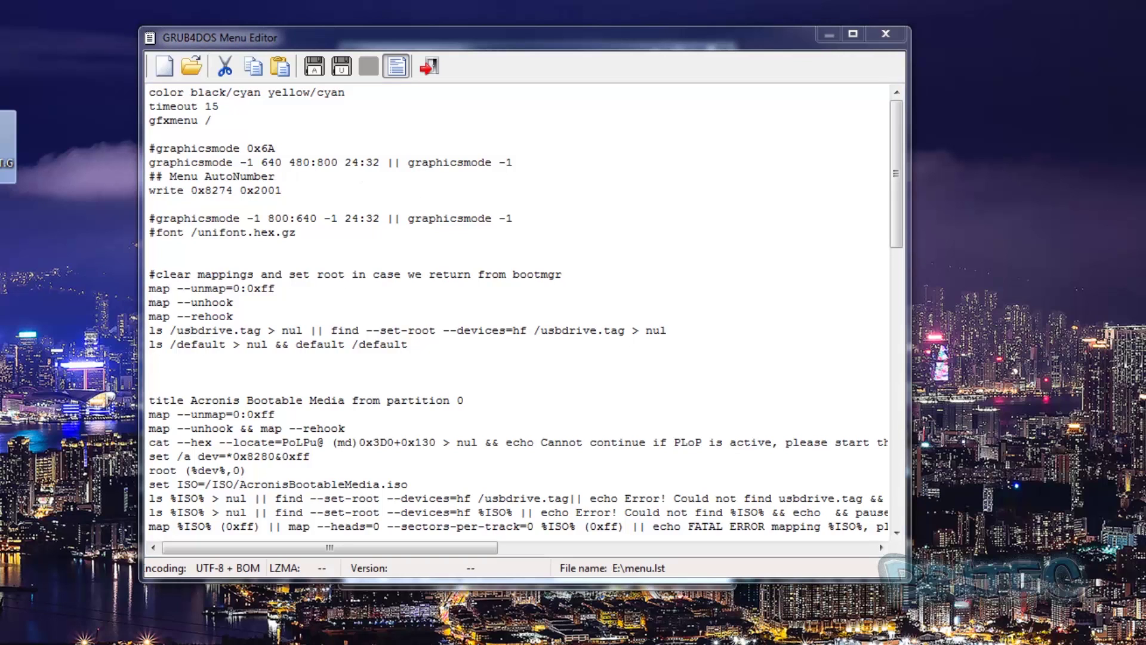
drag(2, 173, 24, 189)
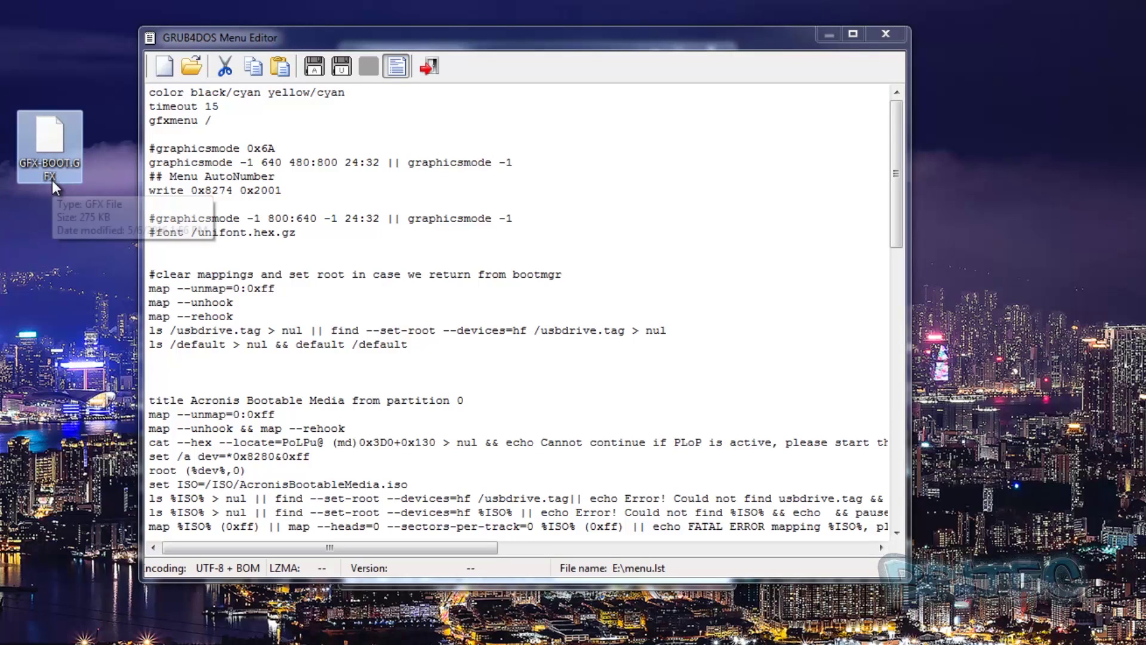
click(231, 117)
Complete the line as 'gfxmenu /GFX-BOOT.GFX' and save menu.lst.
text(GFX)
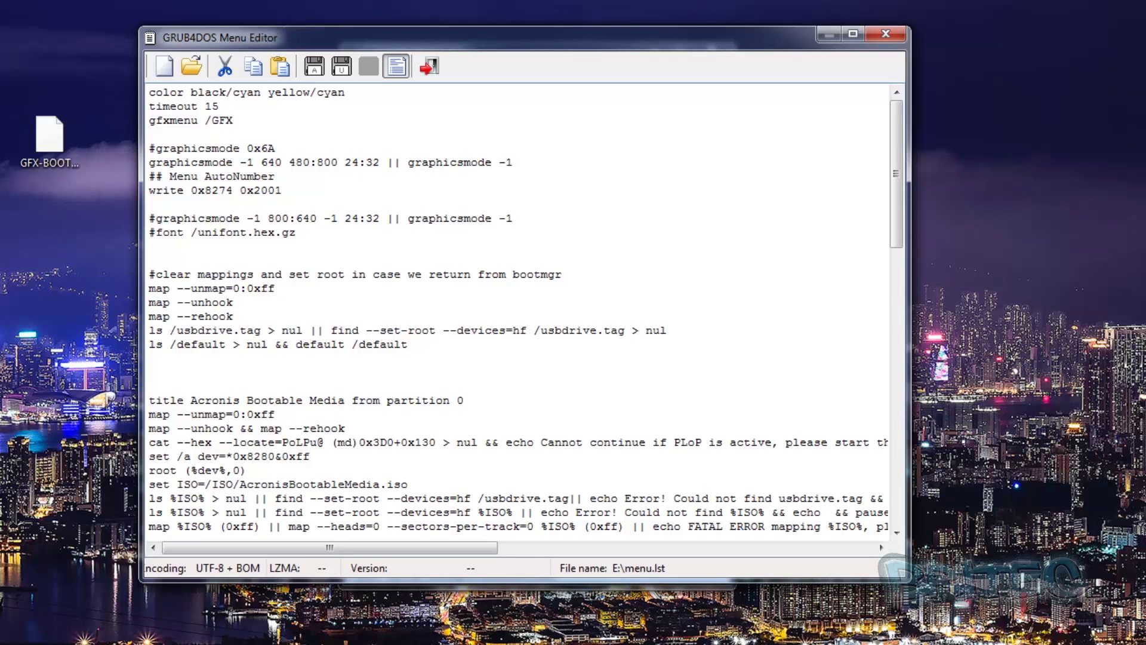
text(-N)
key(BackSpace)
text(BOOT)
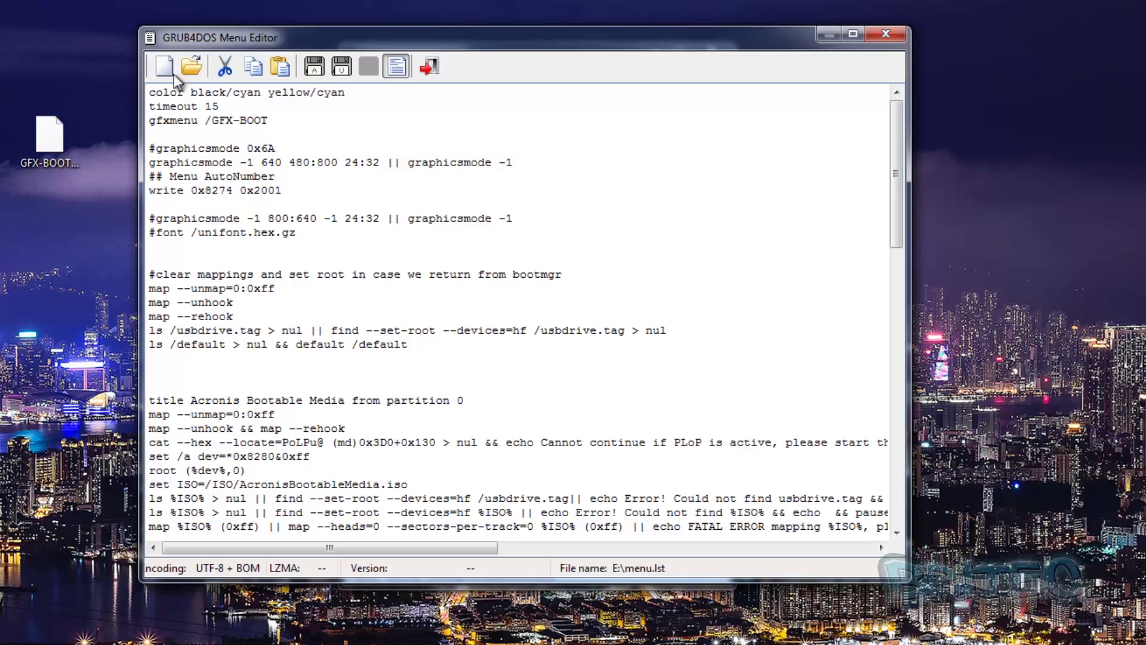
click(51, 143)
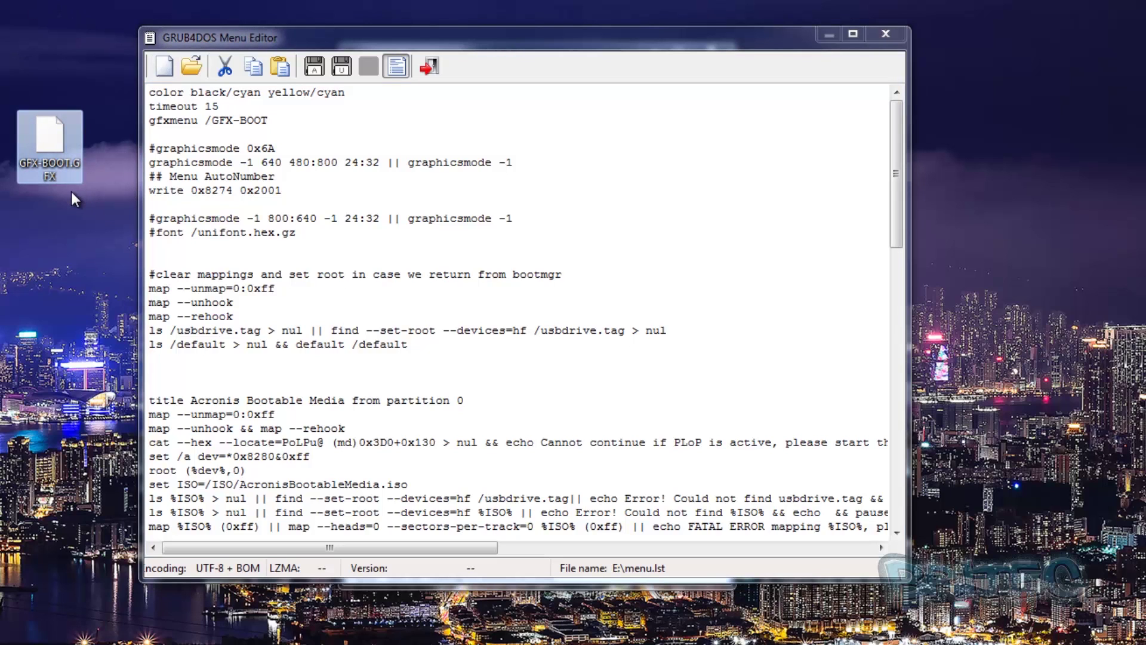
click(288, 127)
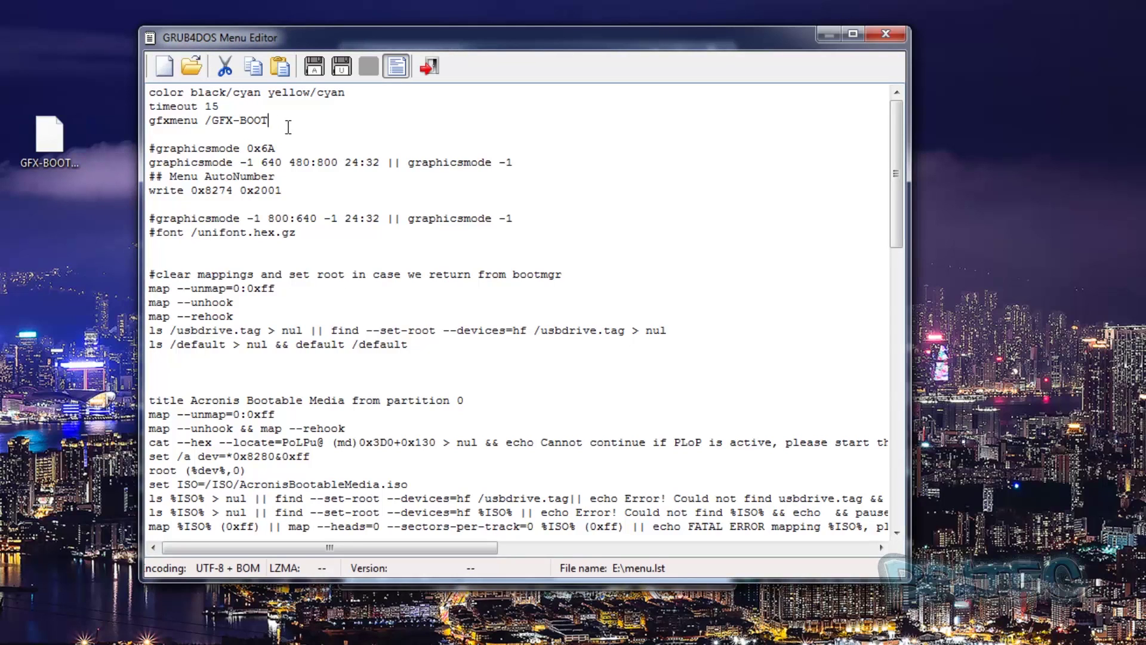
text(.GFX)
click(218, 162)
click(341, 66)
Close the GRUB4DOS Menu Editor and BOOTICE.
click(679, 354)
click(885, 34)
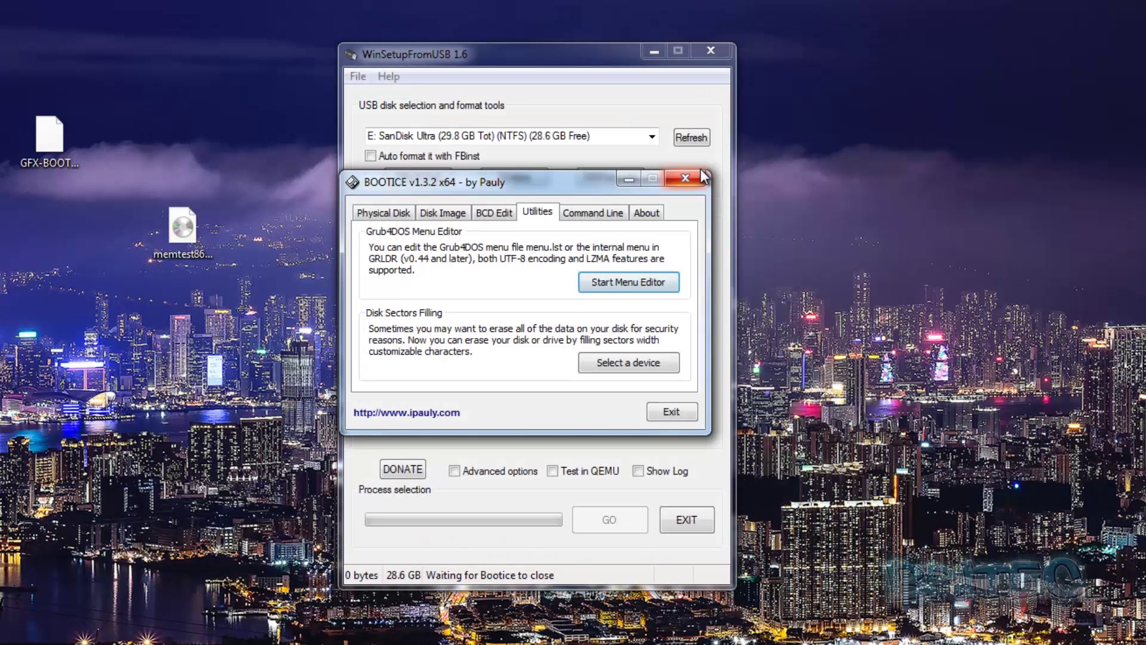
click(704, 178)
Copy GFX-BOOT.GFX into the Multiboot (E:) root and enable Test in QEMU.
click(50, 130)
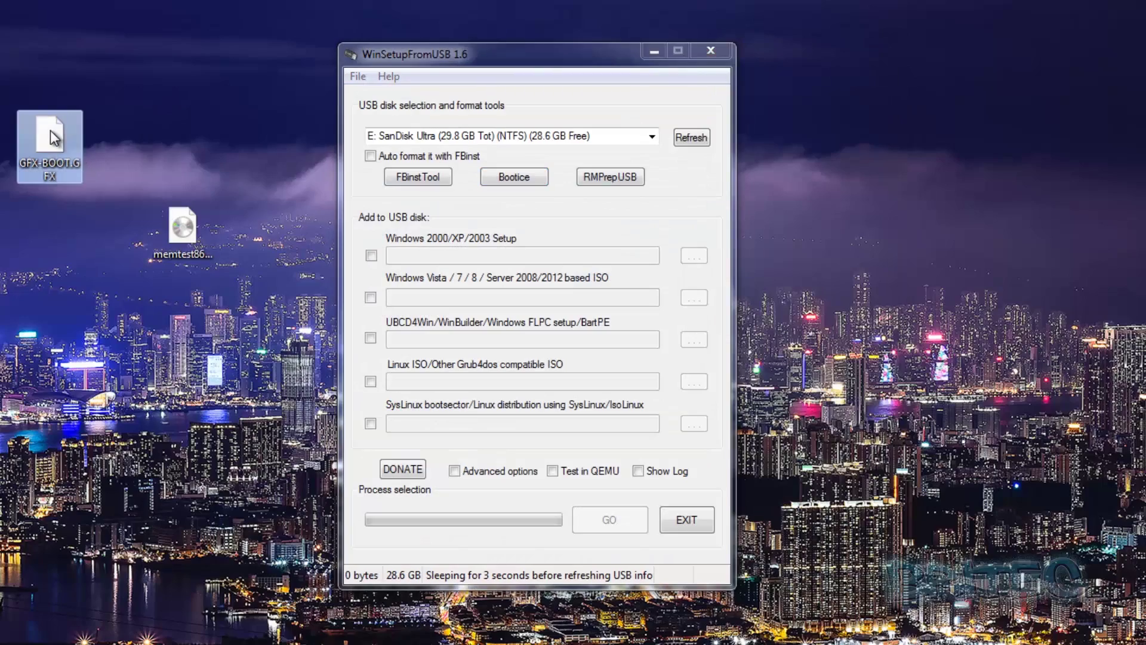
right_click(51, 130)
click(122, 299)
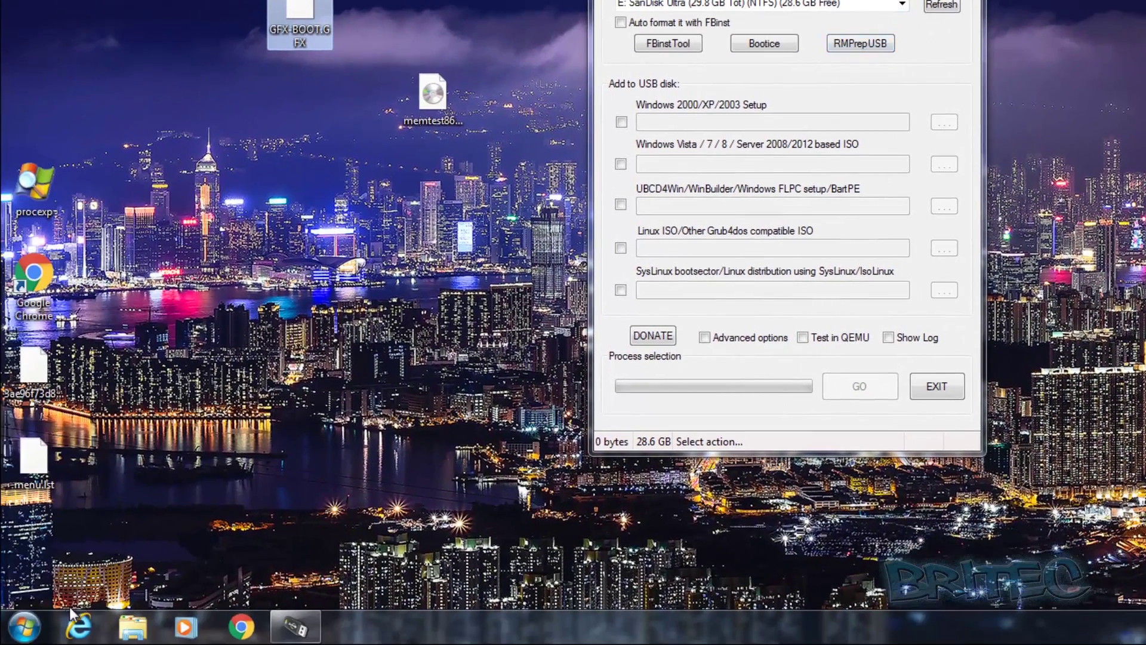
click(20, 625)
click(290, 372)
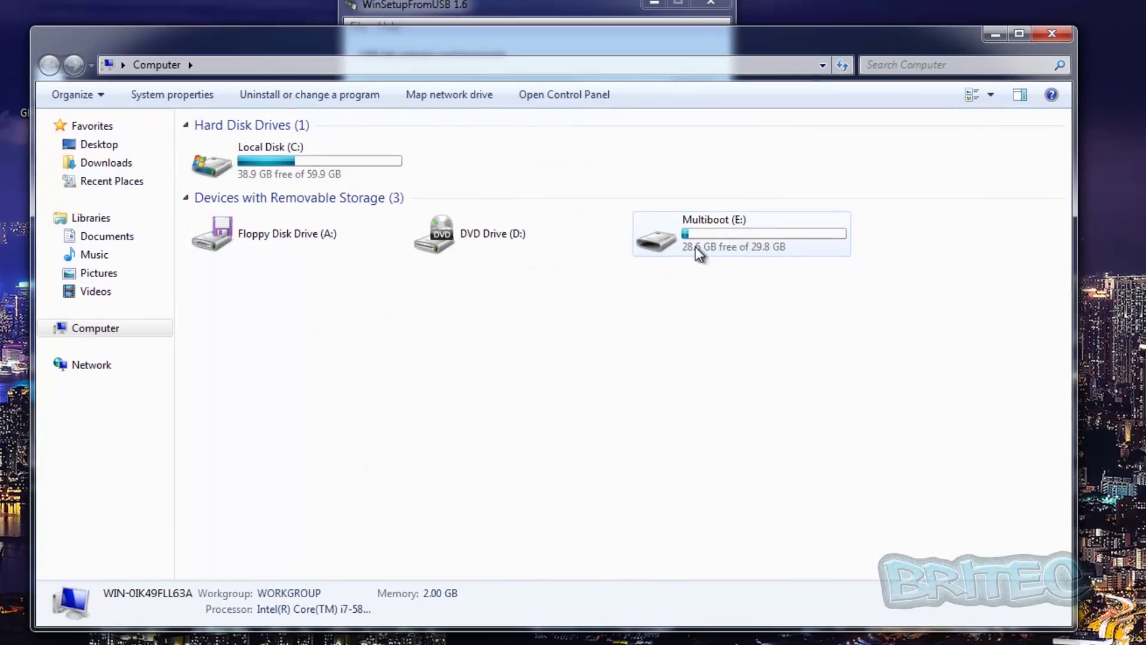
double_click(724, 246)
right_click(219, 282)
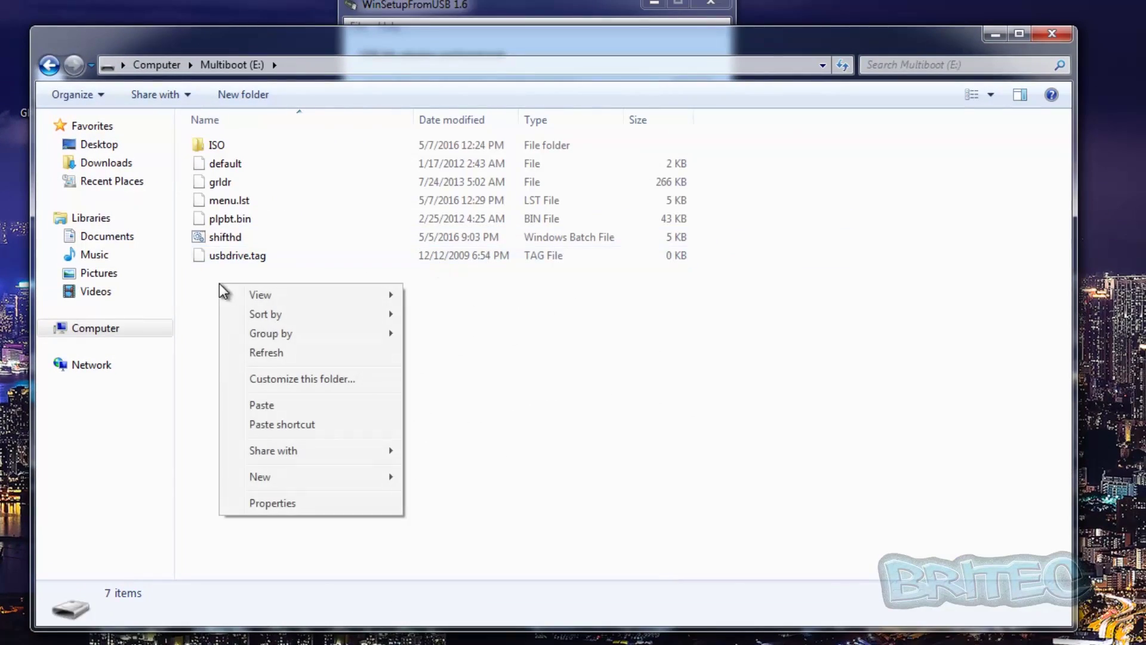
click(263, 405)
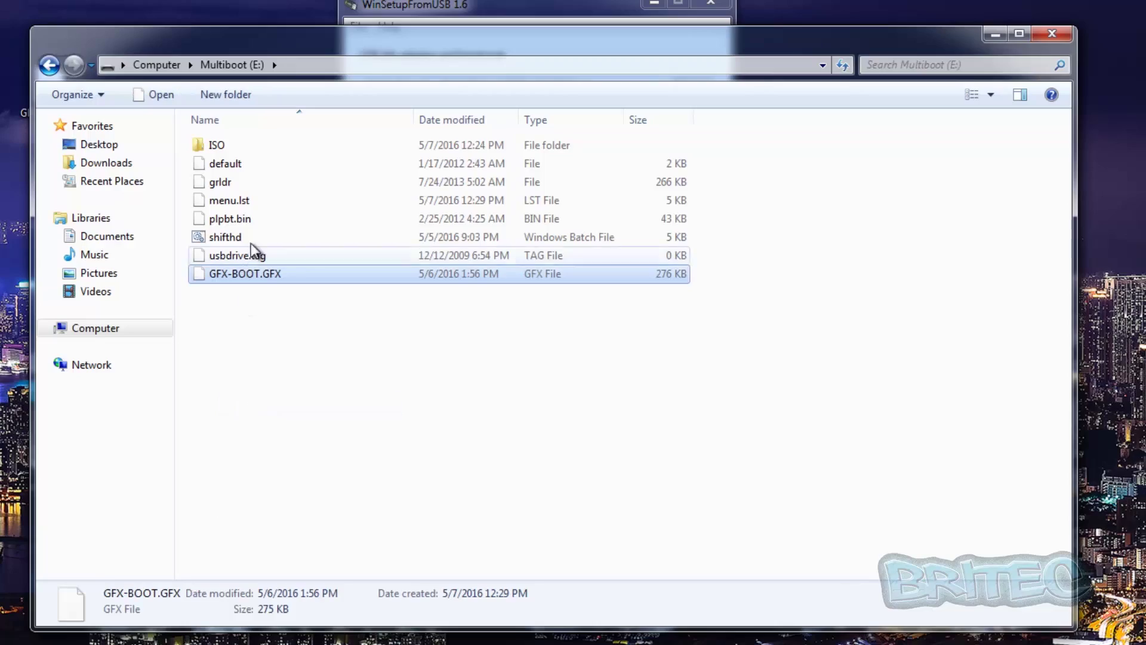
click(1052, 33)
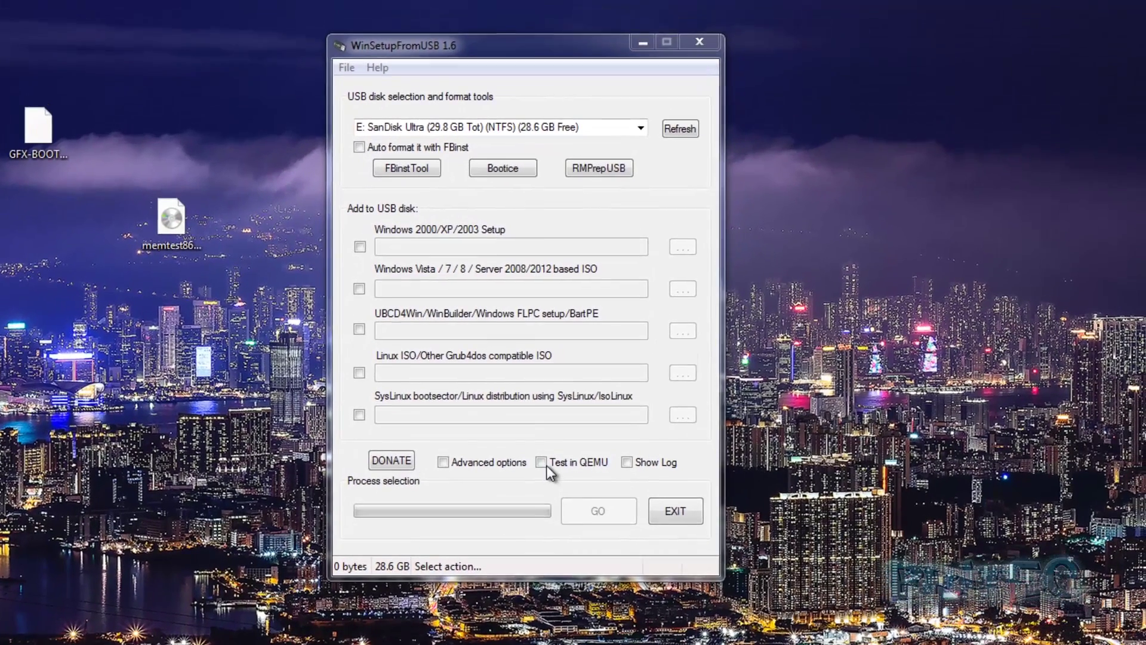
click(545, 464)
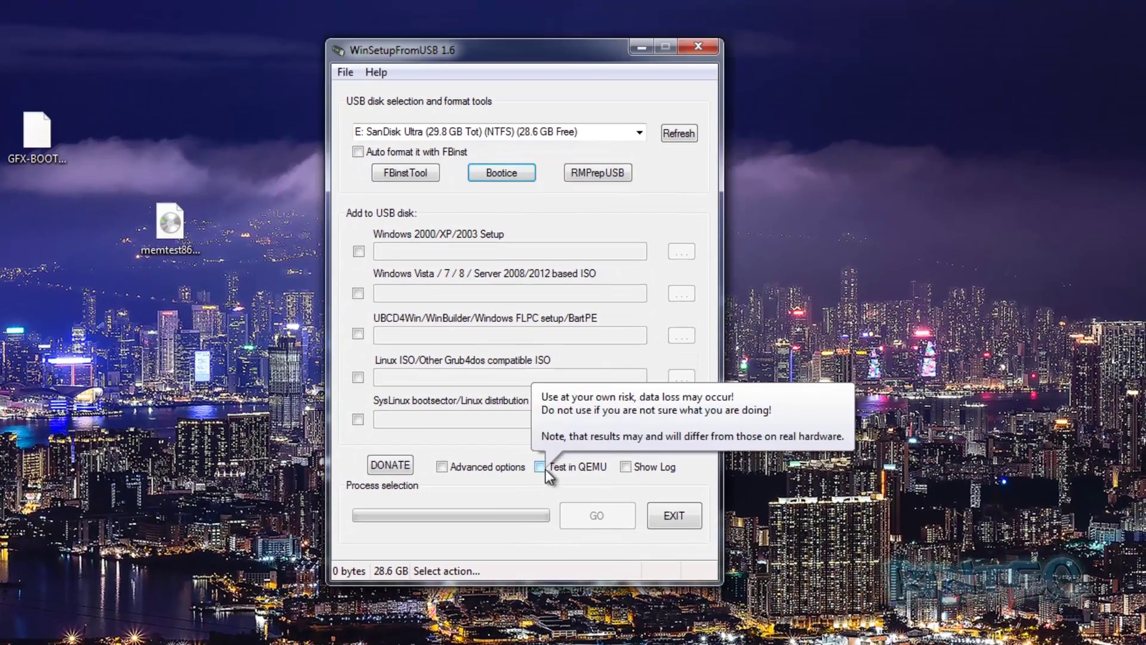
Boot the drive in QEMU, check the graphical menu's three renamed entries, then close QEMU.
click(597, 517)
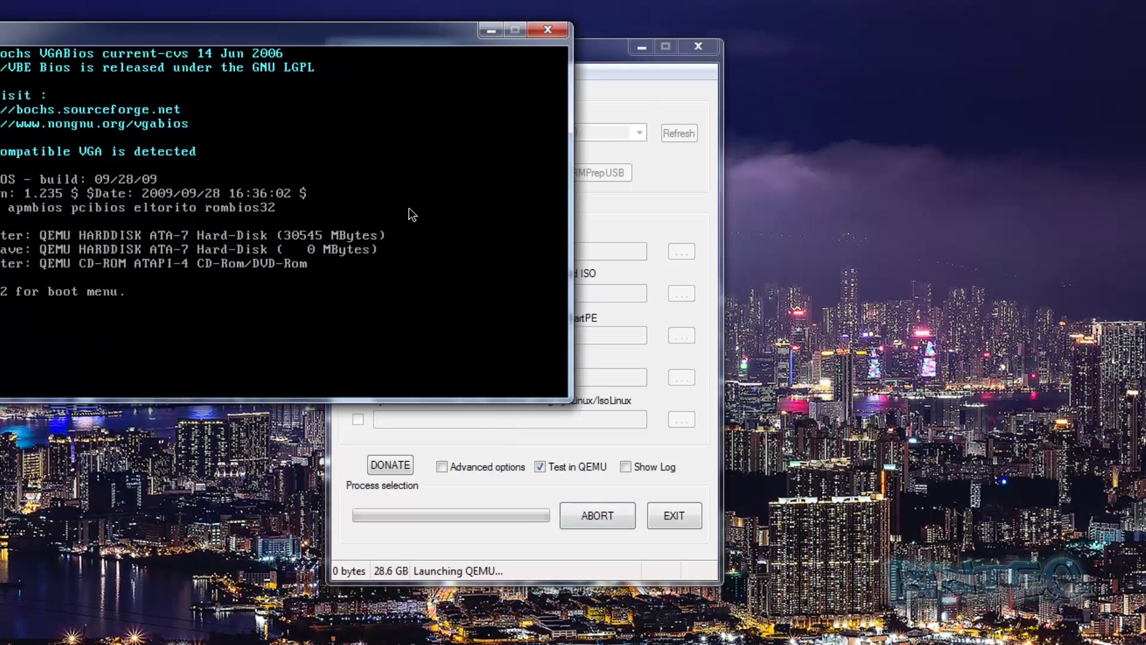
drag(353, 40, 600, 89)
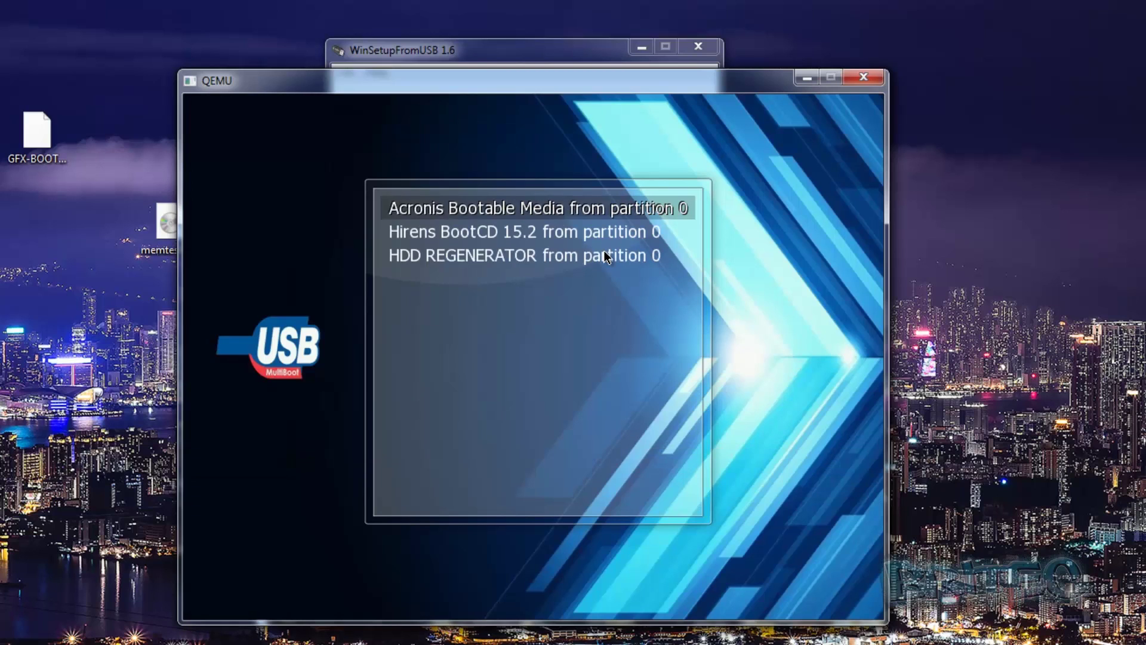
drag(530, 83, 522, 50)
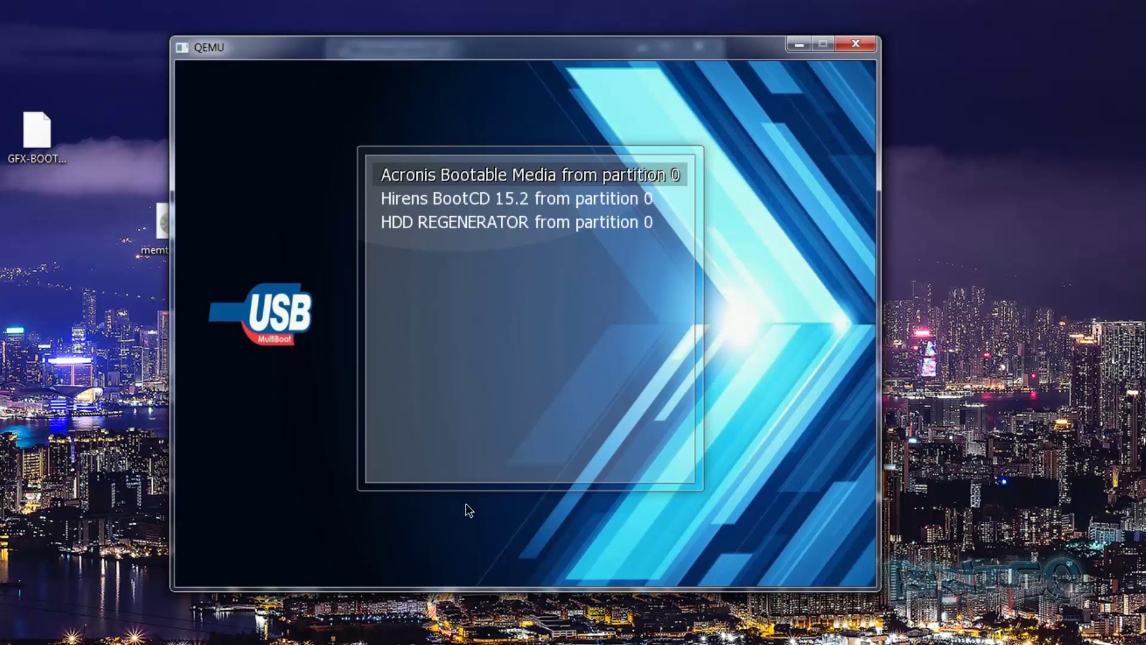
key(Return)
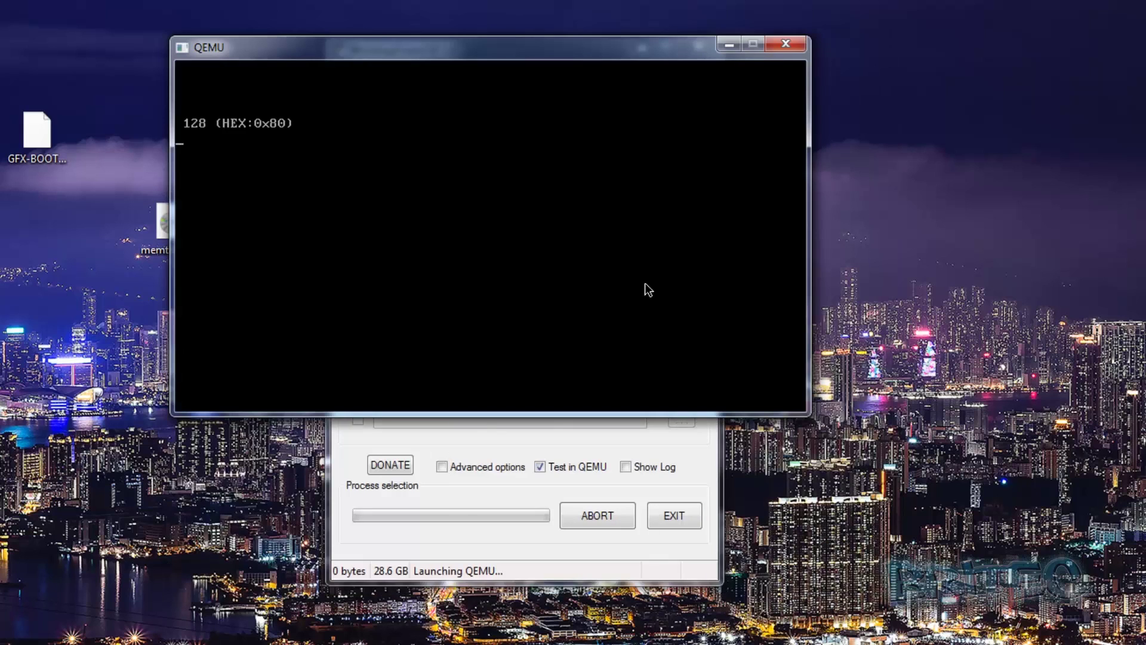
click(793, 44)
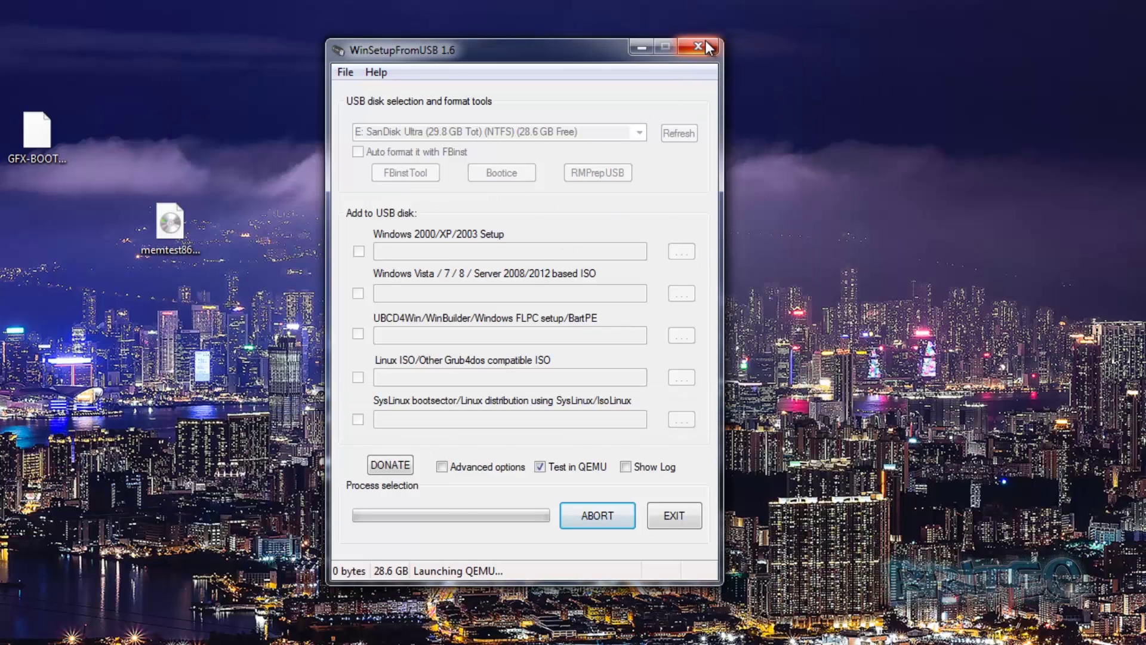
Acknowledge the Job done message and exit WinSetupFromUSB.
click(595, 345)
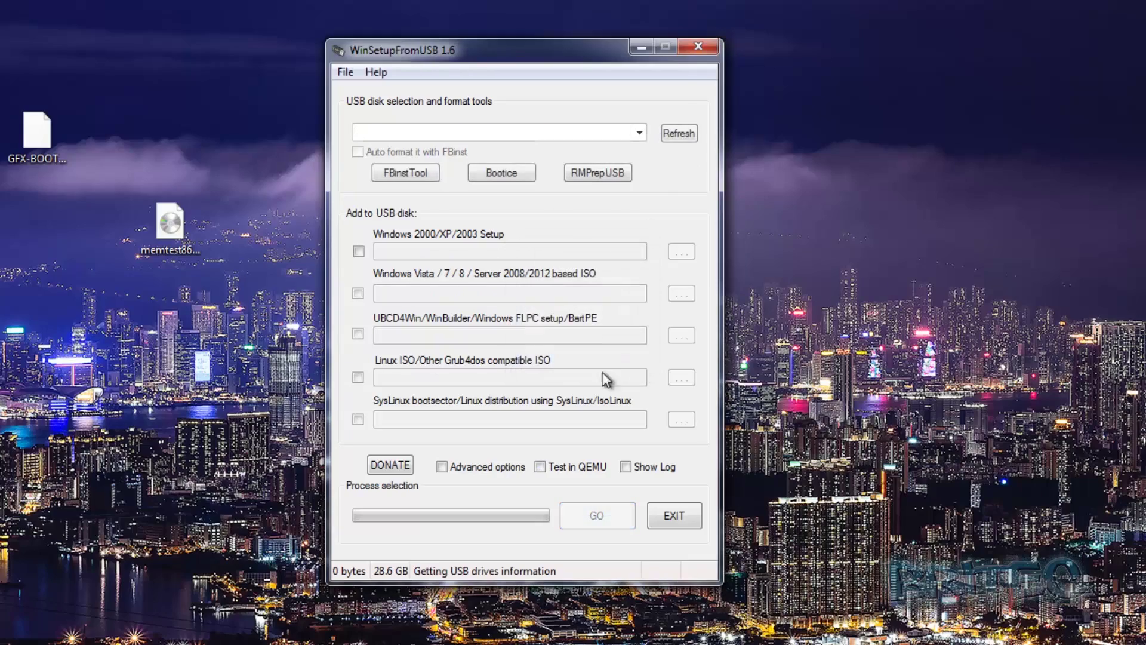
click(676, 520)
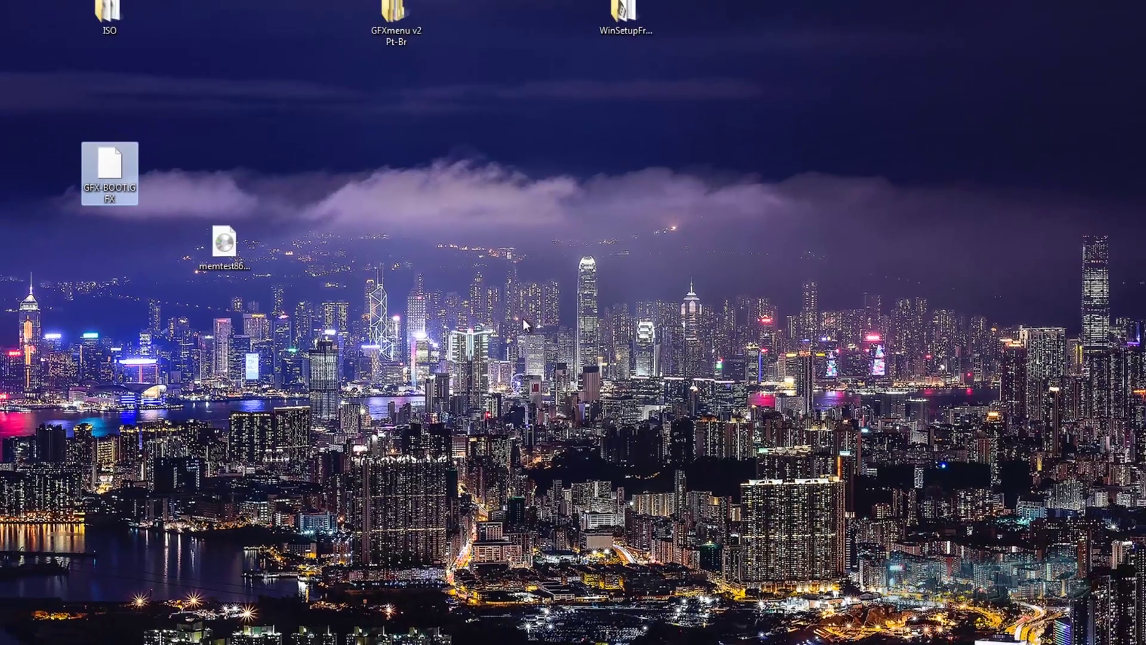